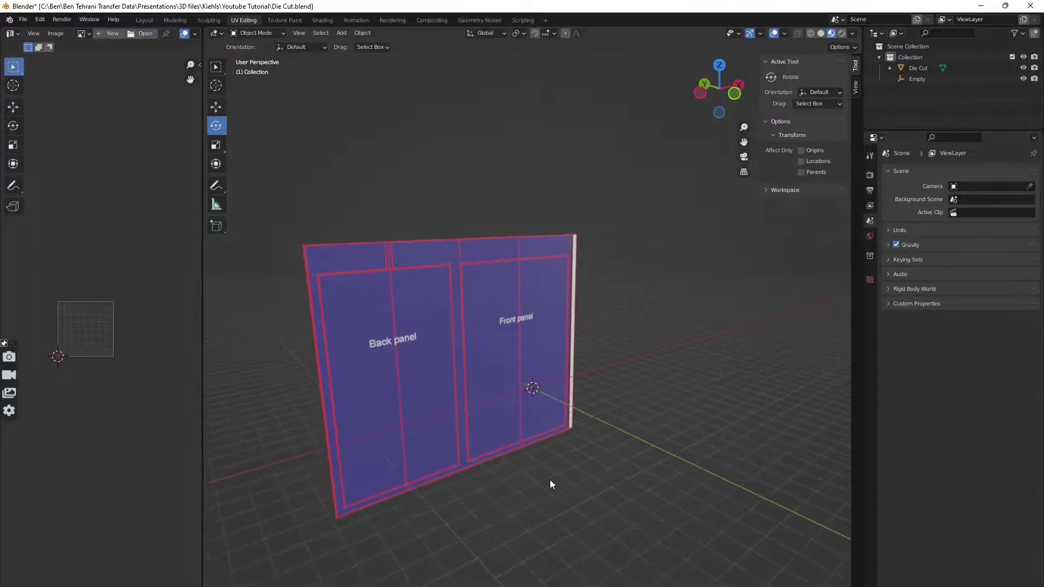
Zoom the 3D viewport in on the die-cut layout's Back and Front panels
scroll(550, 481, up, 4)
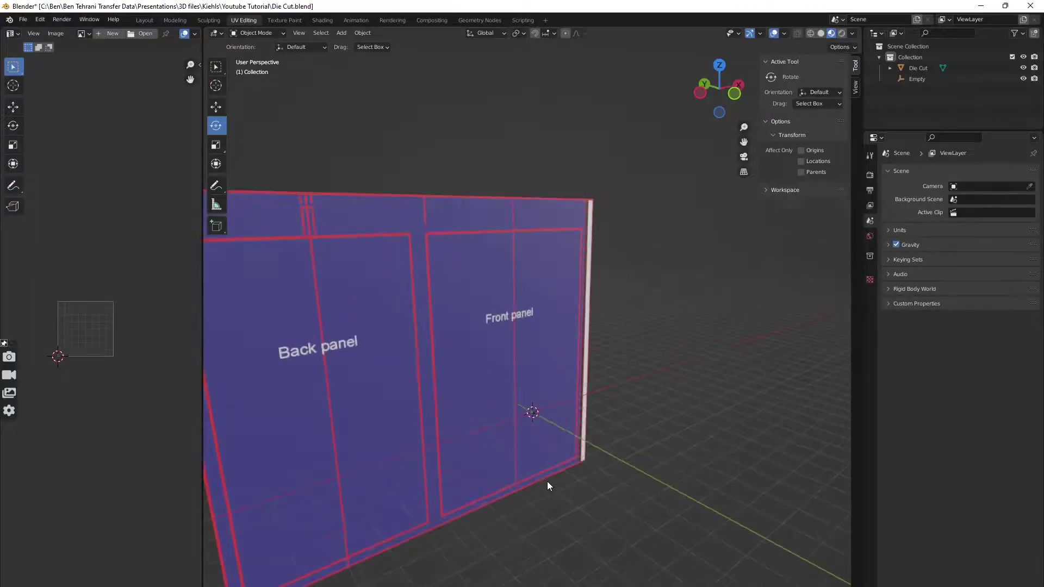
Add a plane sized 156 by 135.5 and rotate it 90° on X to stand upright
scroll(548, 481, up, 3)
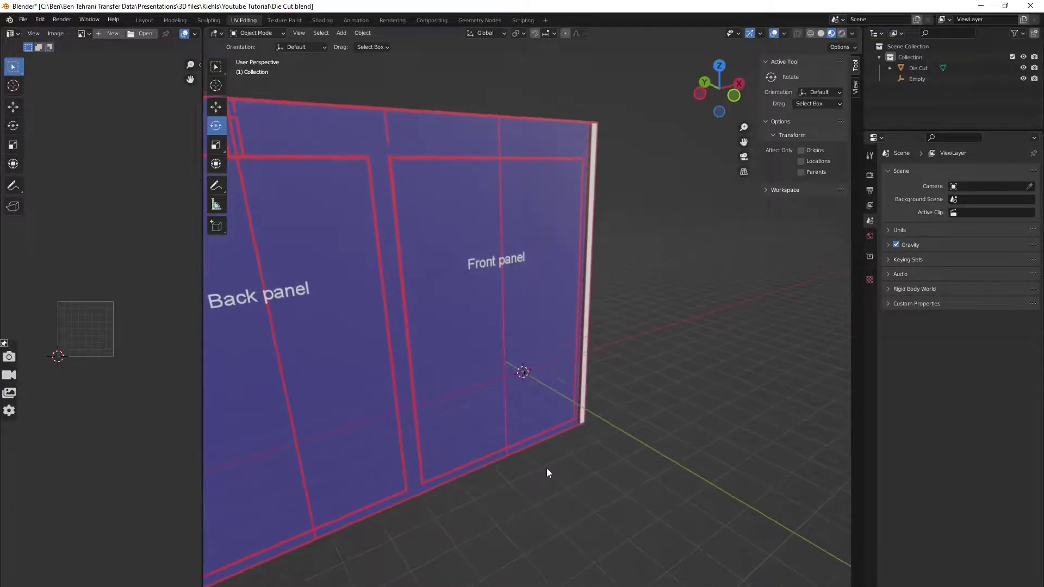
key(shift+a)
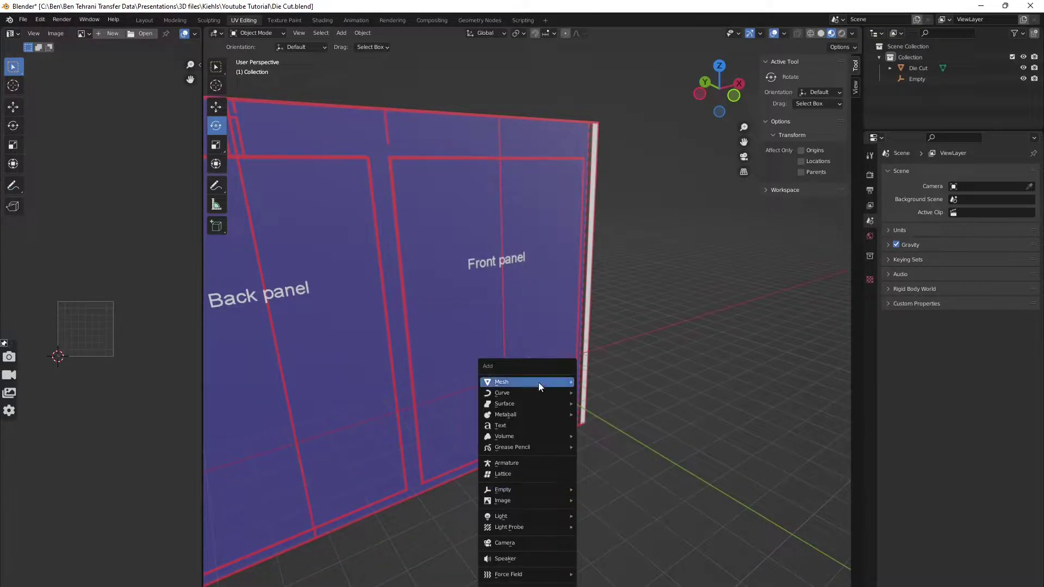
mouse_move(538, 383)
click(609, 380)
click(812, 229)
text(156)
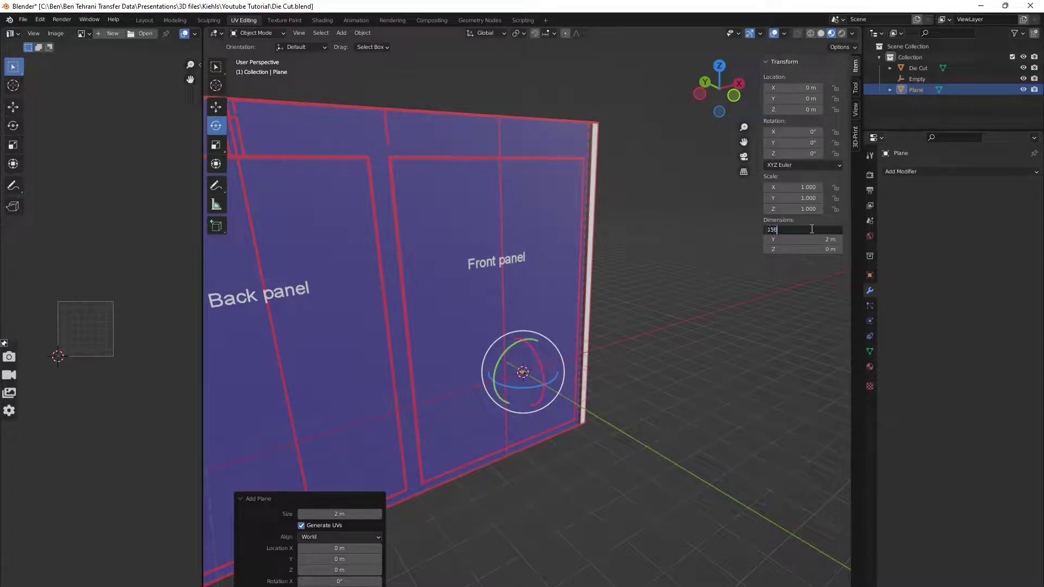
key(Tab)
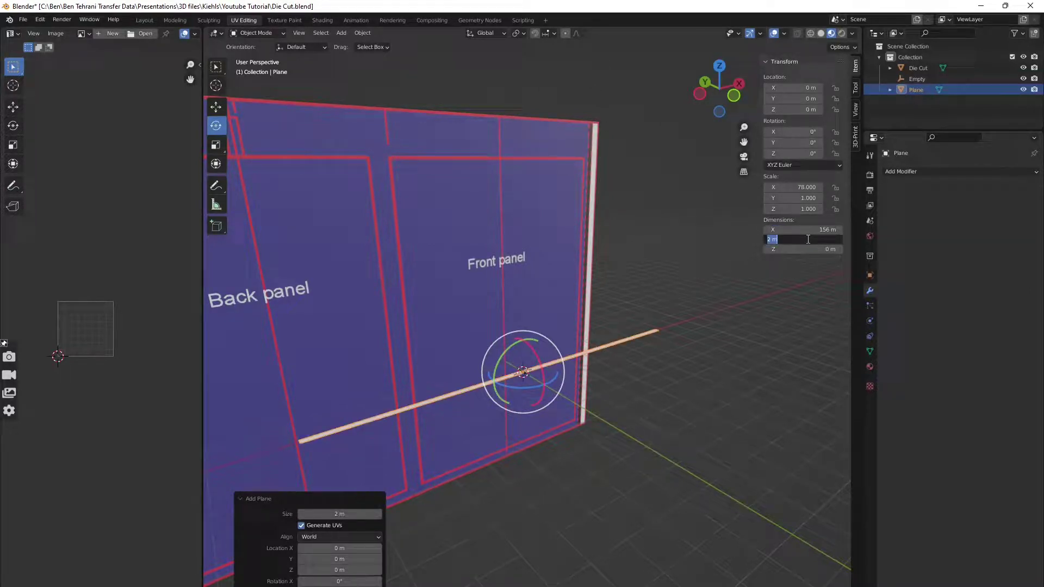
text(135.5)
key(Return)
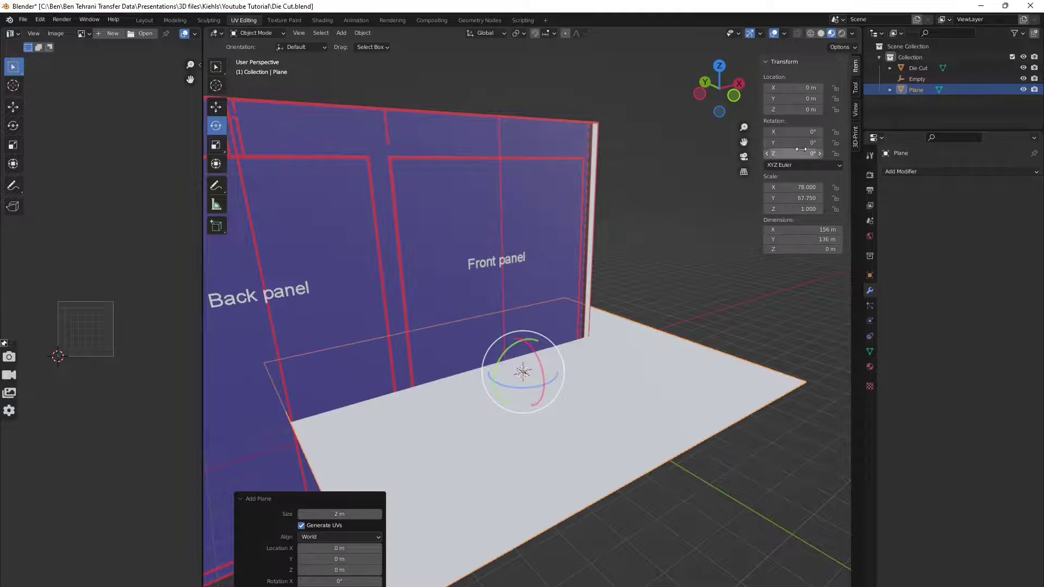
click(802, 132)
text(90)
key(Return)
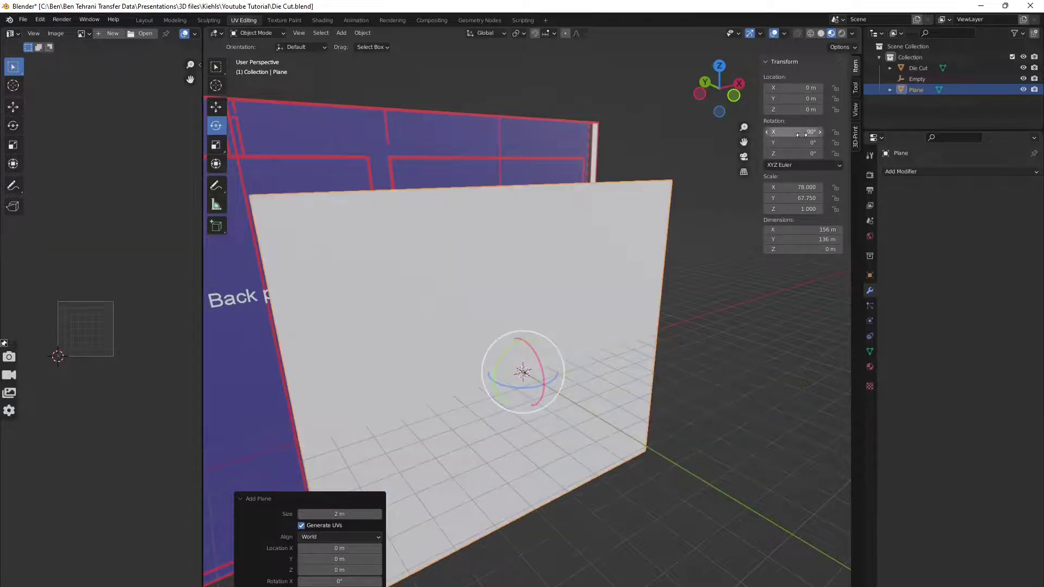
Rename the plane to Tube and apply its scale
double_click(915, 90)
text(Tube)
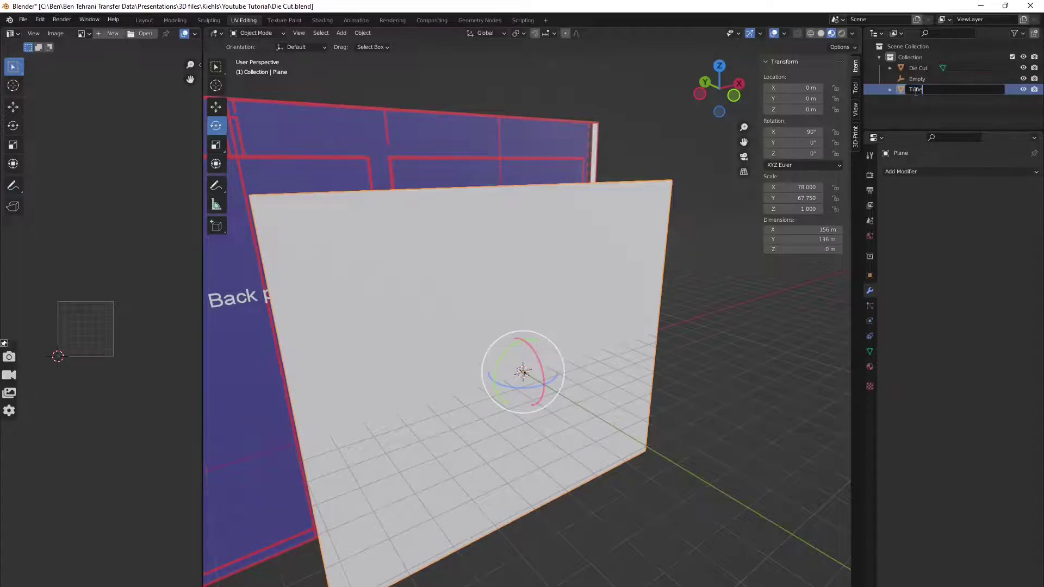
key(Return)
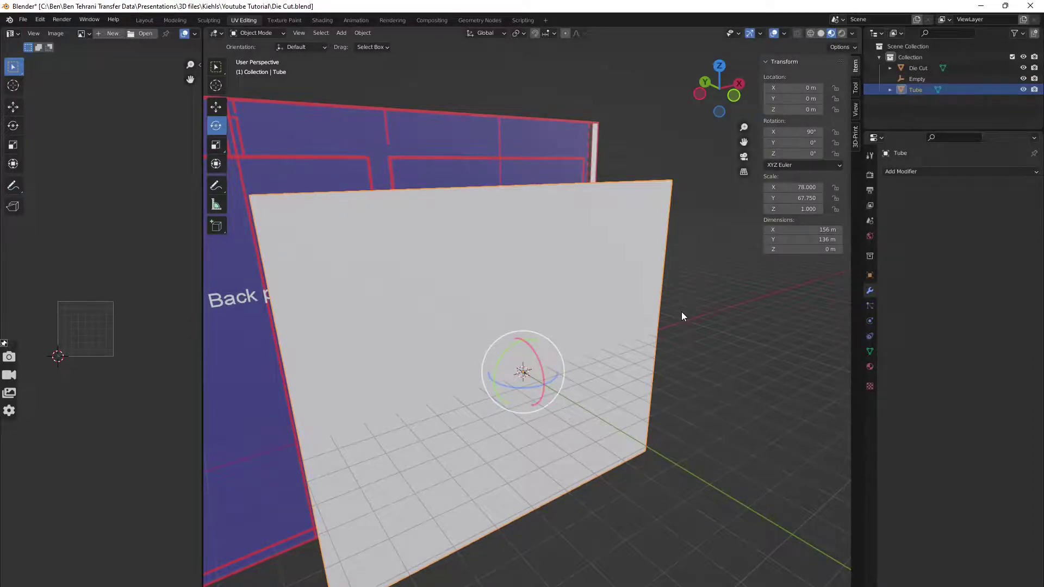
middle_drag(681, 312, 554, 410)
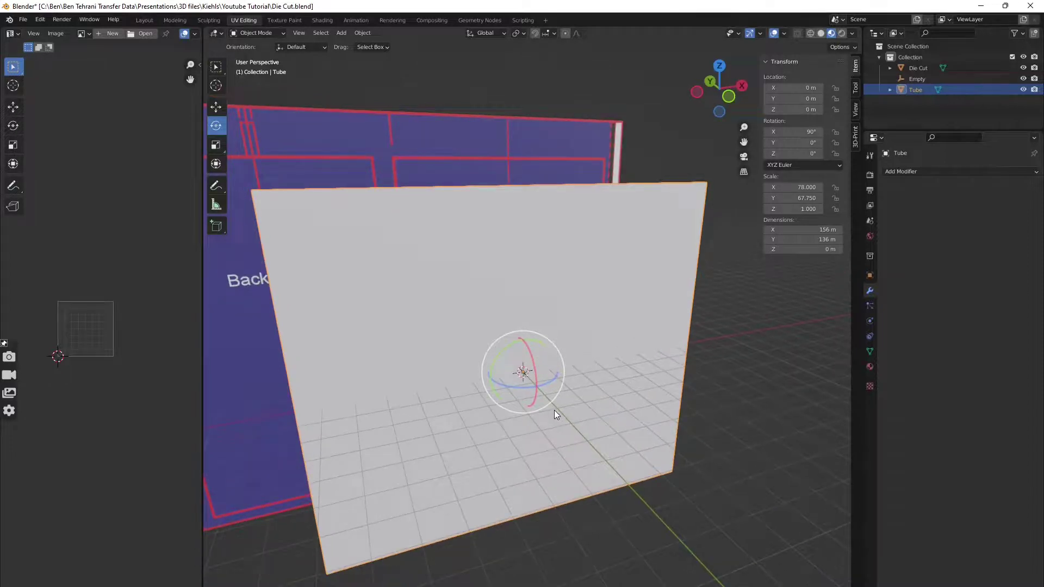
key(ctrl+a)
click(628, 371)
Loop-cut the Tube plane vertically with about 70 cuts, then return to Object Mode and deselect
mouse_move(602, 392)
middle_down()
mouse_move(589, 407)
mouse_move(596, 402)
middle_up()
key(Tab)
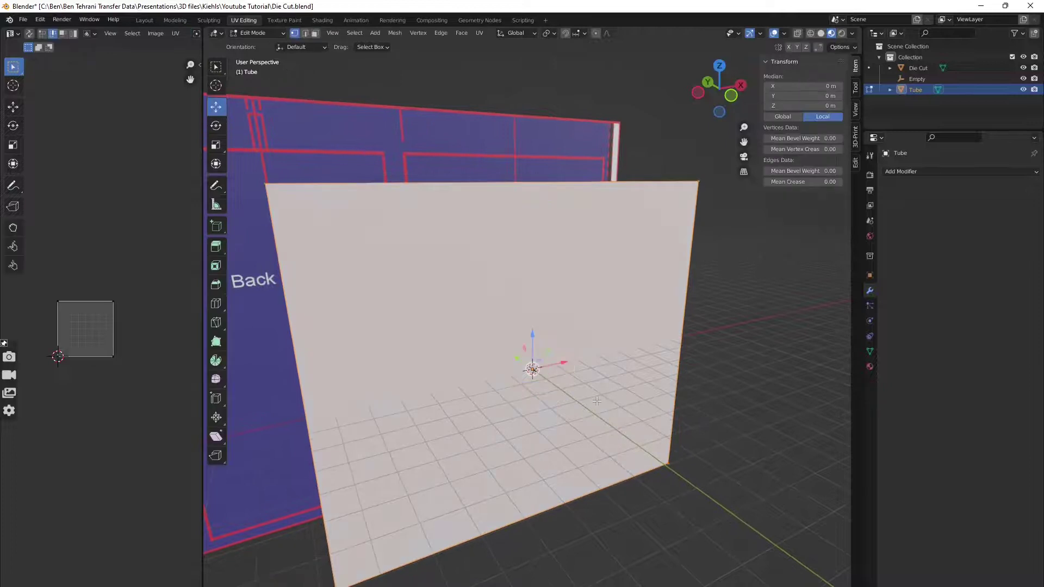
key(ctrl+r)
click(532, 188)
right_click(536, 231)
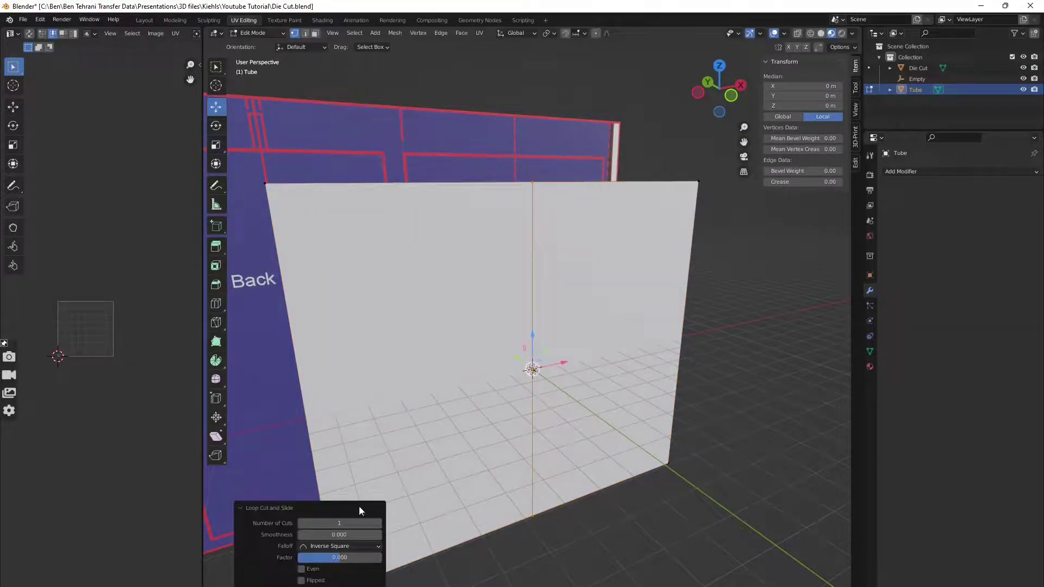
click(339, 524)
text(70)
key(Return)
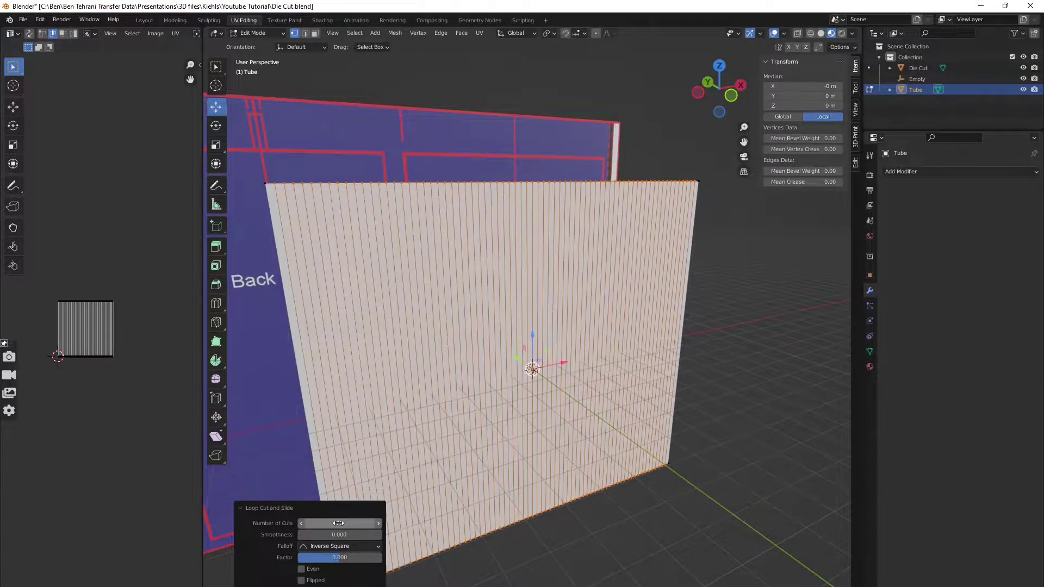
drag(338, 523, 342, 524)
key(Tab)
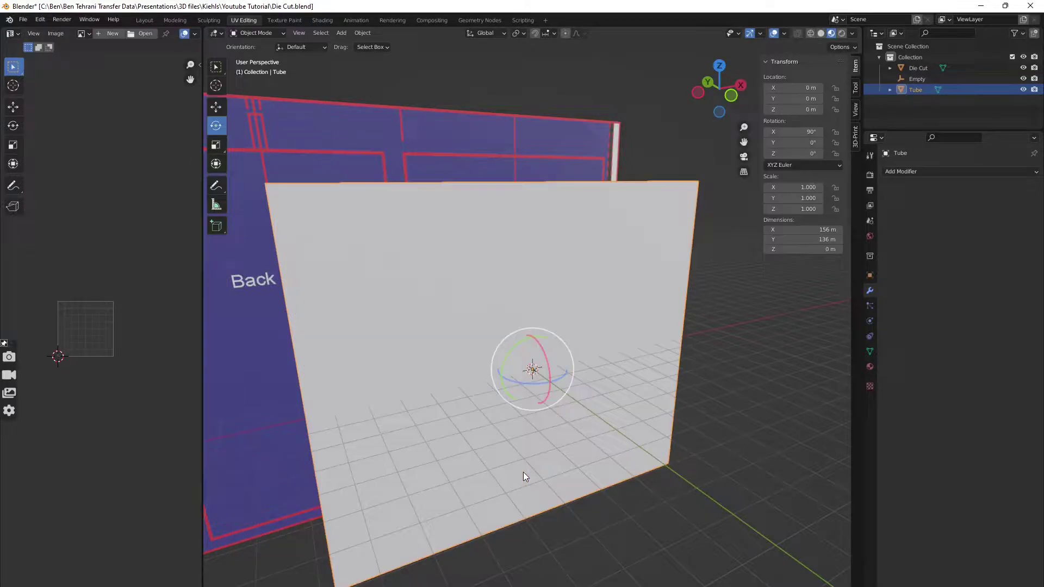
middle_drag(527, 483, 537, 483)
click(638, 527)
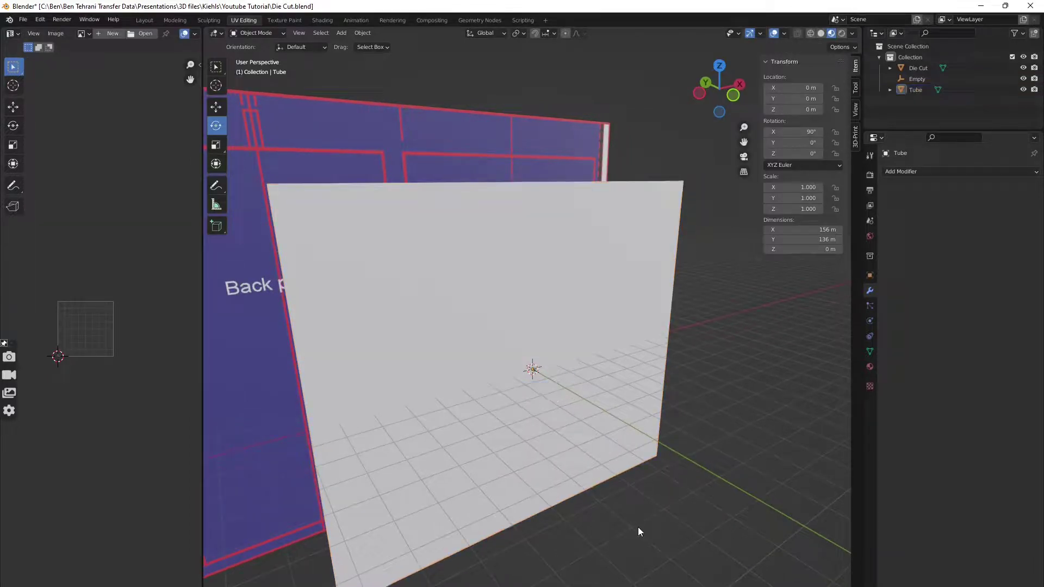
Add a Plain Axes empty and offset its Y location
key(shift+a)
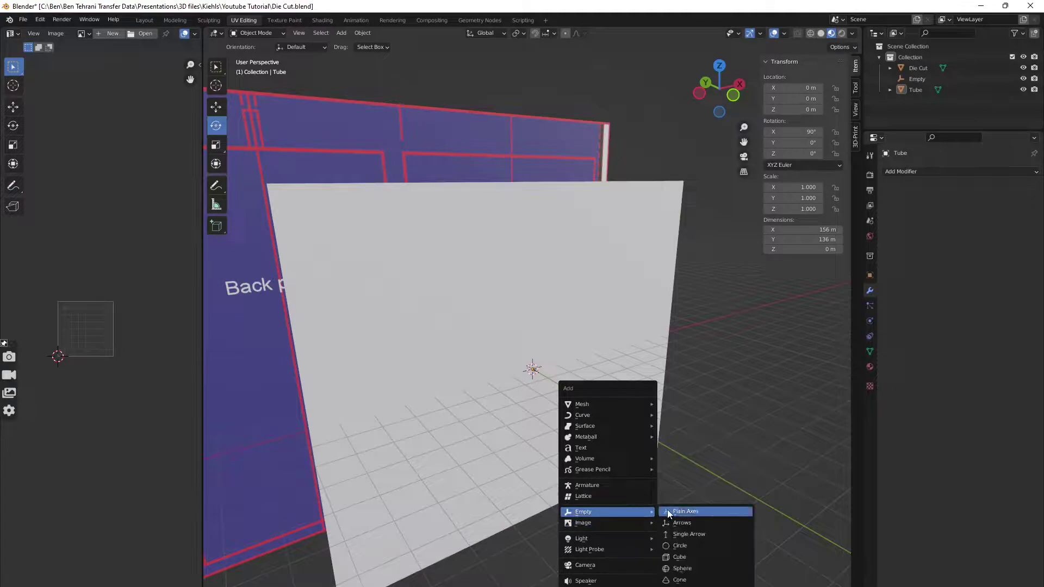
click(695, 512)
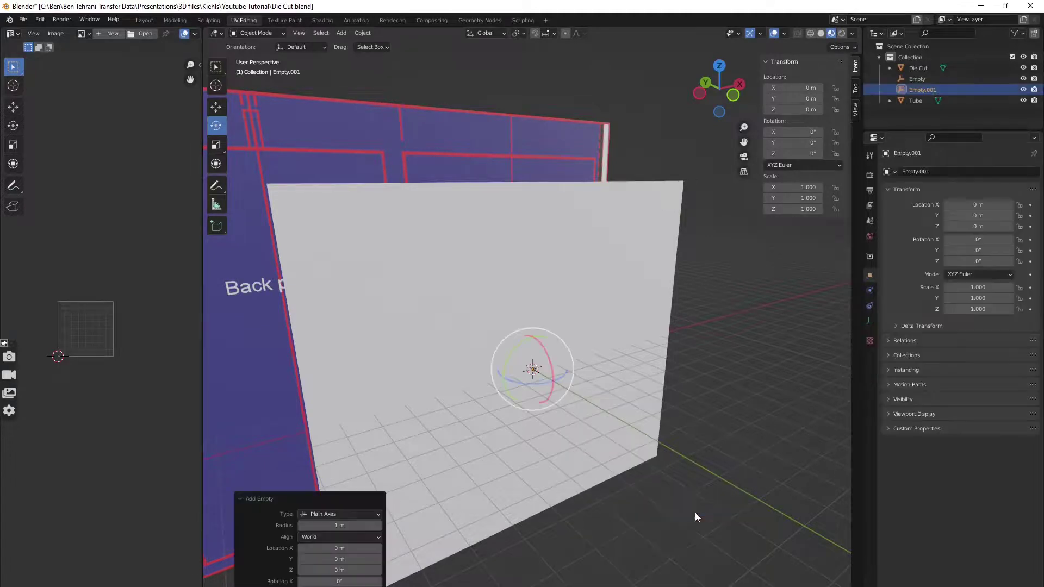
click(811, 99)
text(-)
key(Return)
middle_drag(642, 451, 644, 410)
Give Tube a Simple Deform Bend of -360° on Z around the Empty, and apply it
click(628, 323)
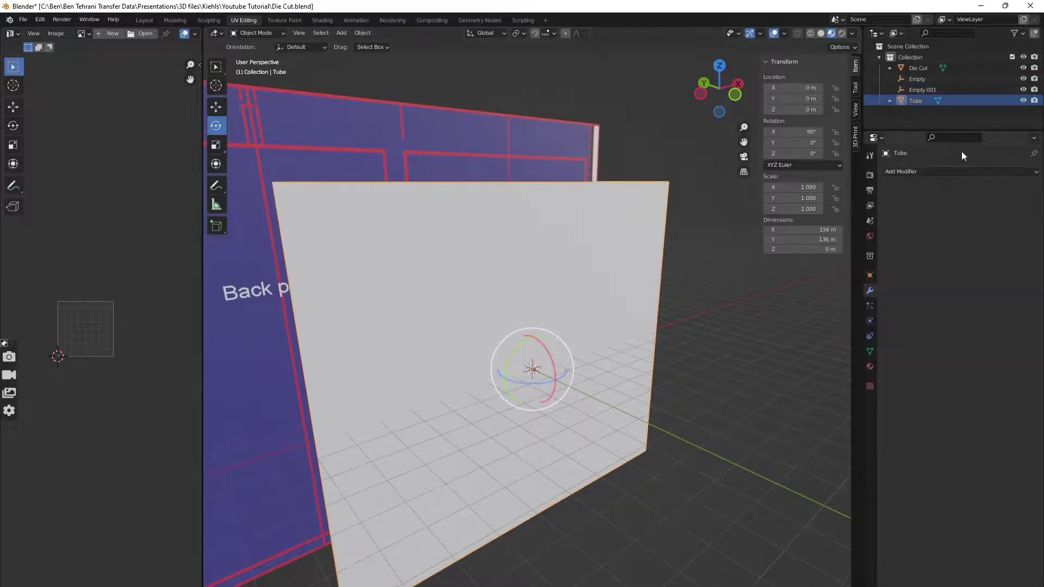
click(953, 171)
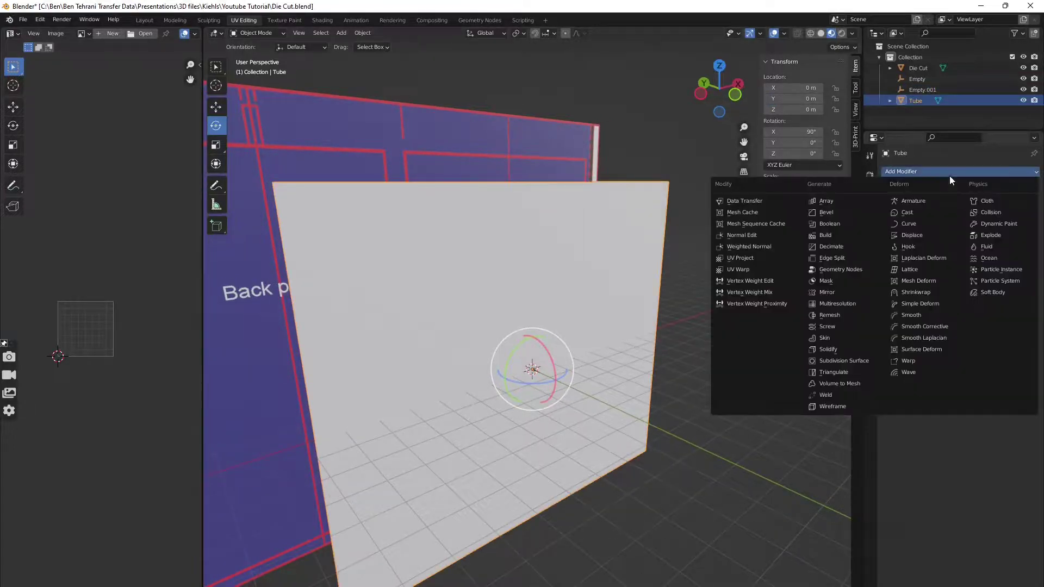
click(932, 303)
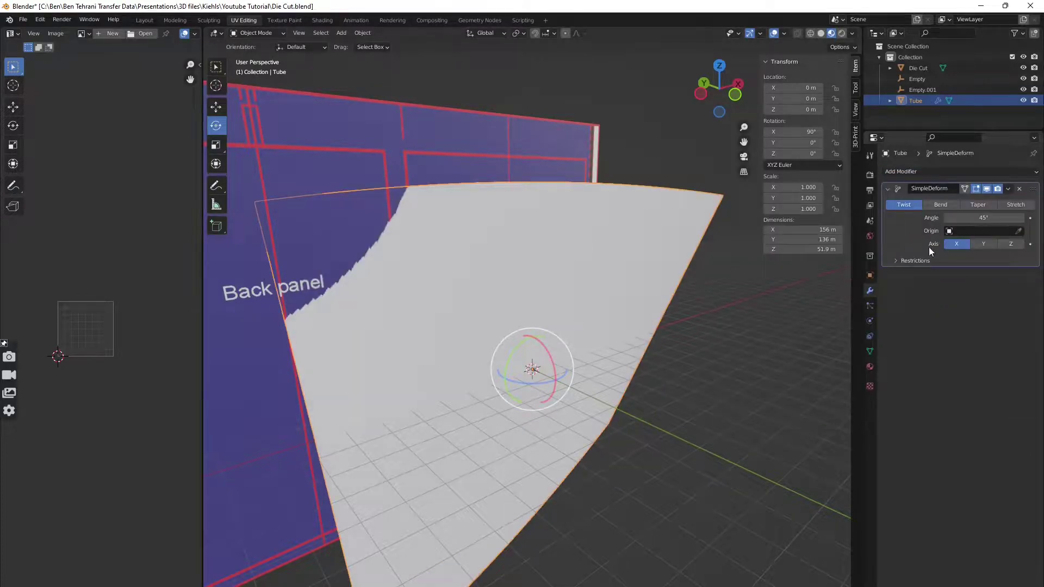
click(954, 231)
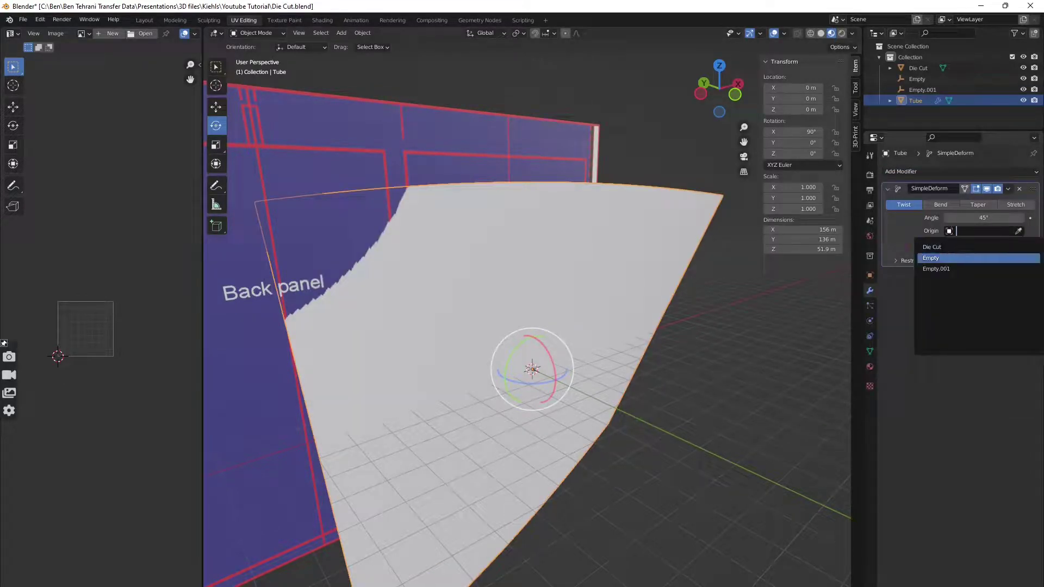
click(938, 259)
click(1013, 244)
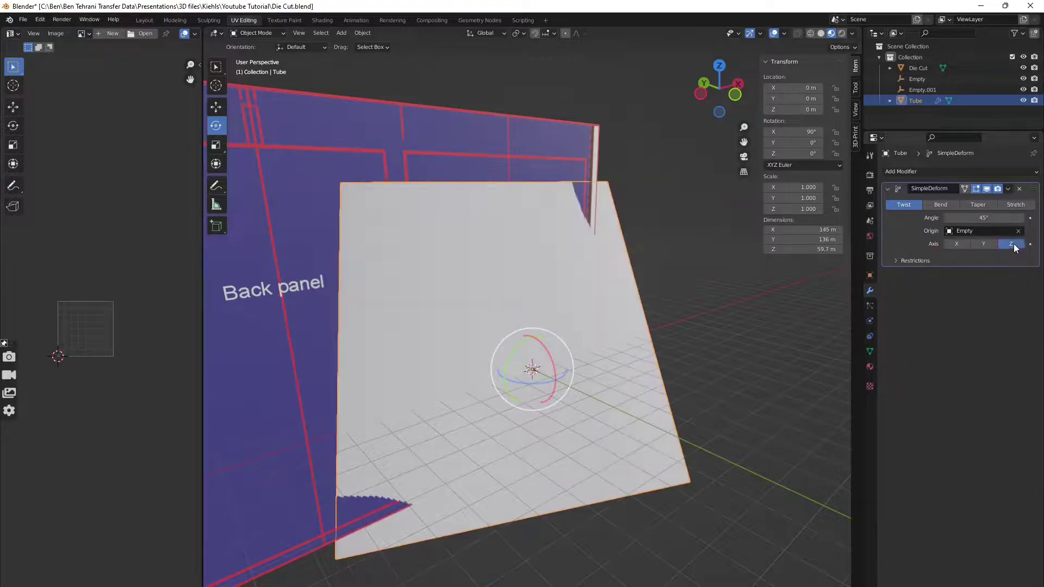
click(940, 205)
click(982, 218)
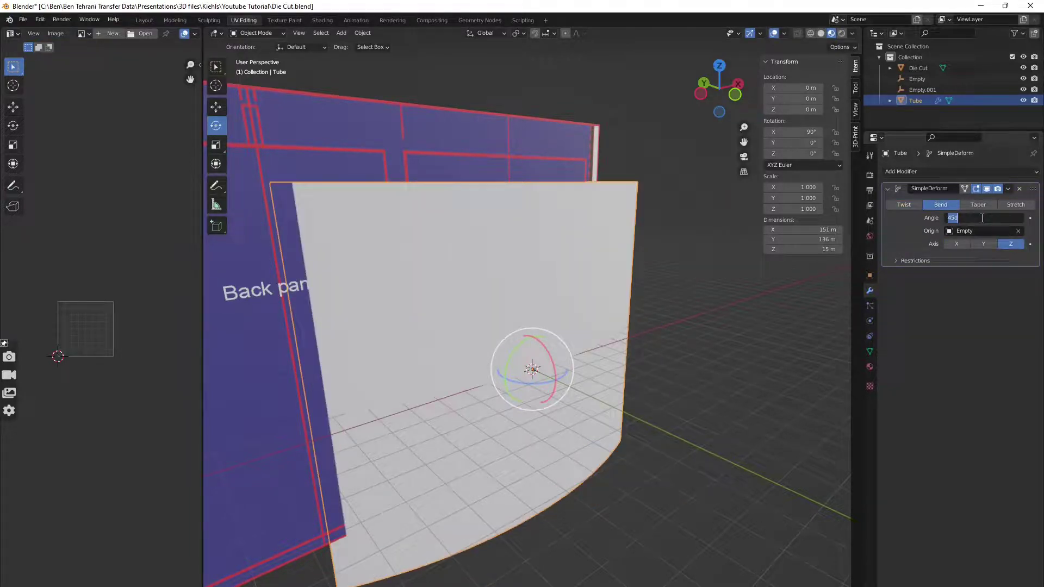
text(-360)
key(Return)
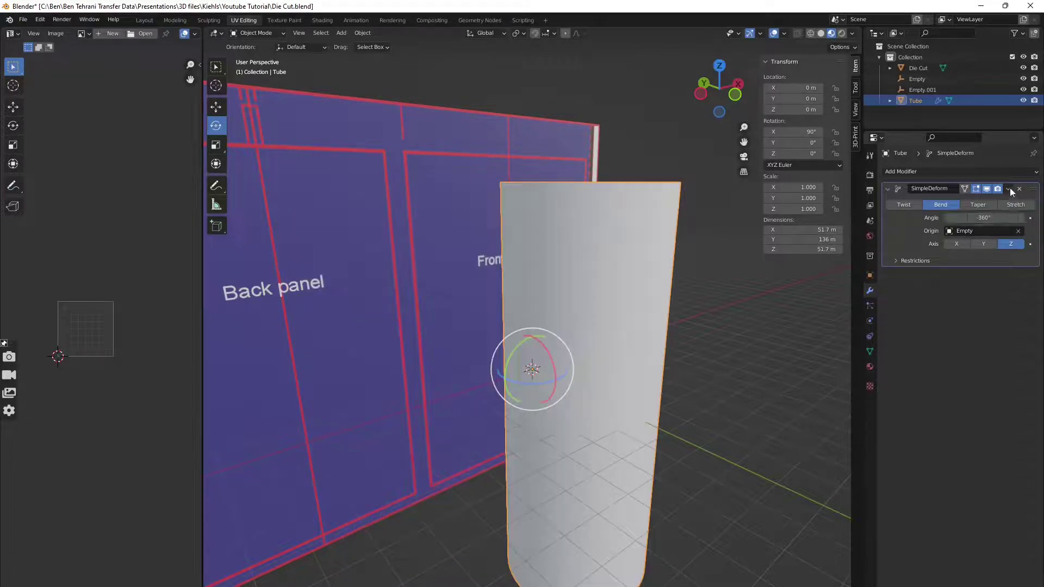
click(1007, 189)
click(967, 201)
middle_drag(750, 334, 662, 362)
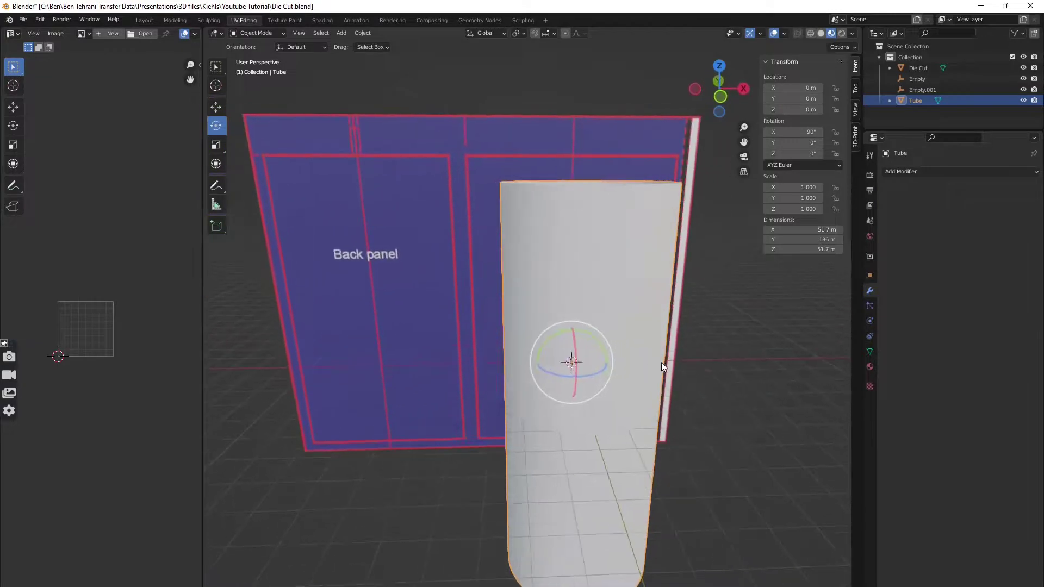
Move the tube's geometry onto its origin with Set Origin > Geometry to Origin
click(365, 33)
mouse_move(390, 56)
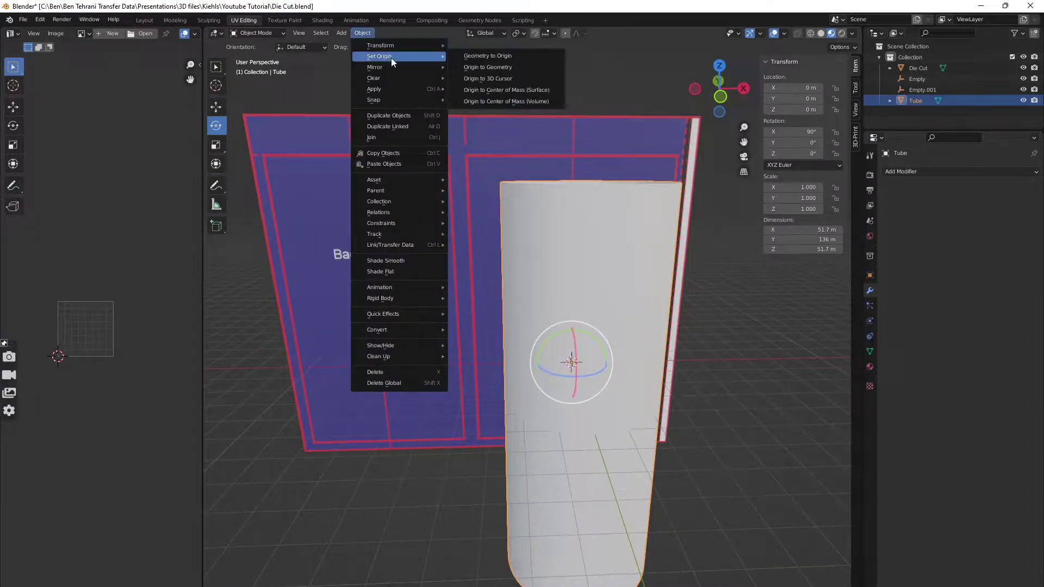
click(521, 57)
middle_drag(599, 320, 601, 327)
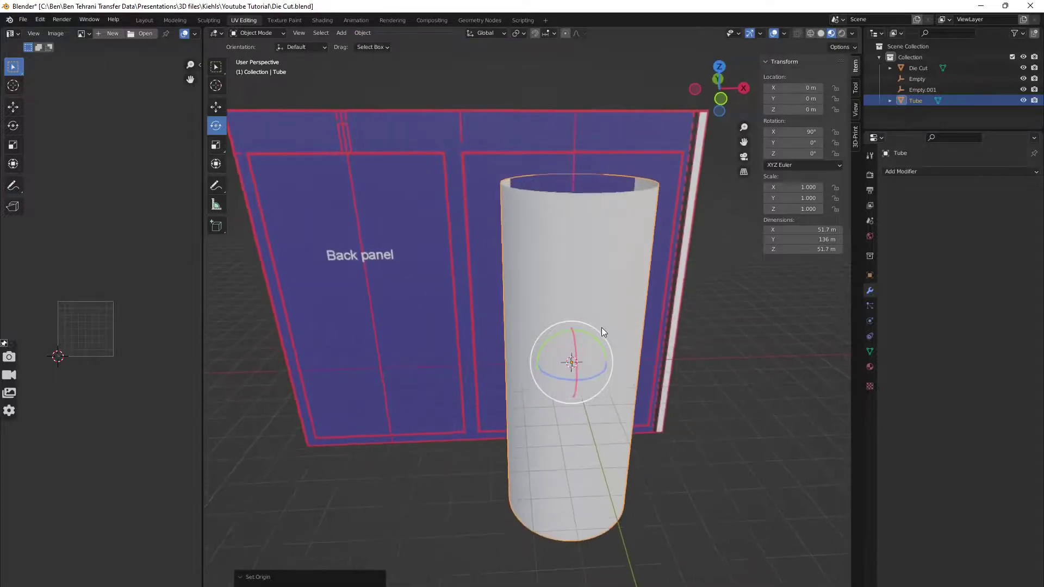
middle_drag(605, 289, 669, 315)
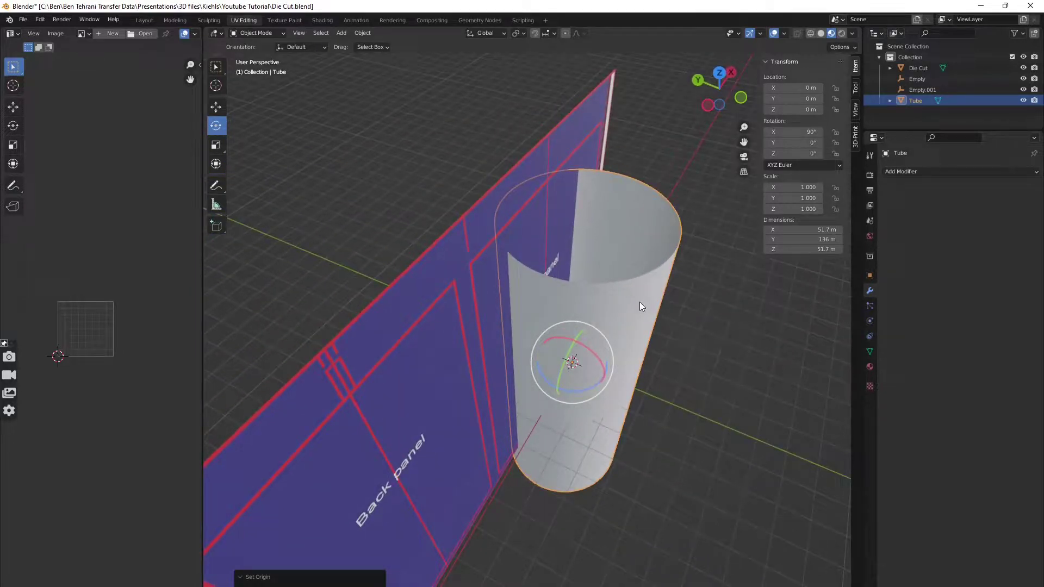
Set the tube's Z rotation to 95°
click(800, 155)
text(5)
key(Return)
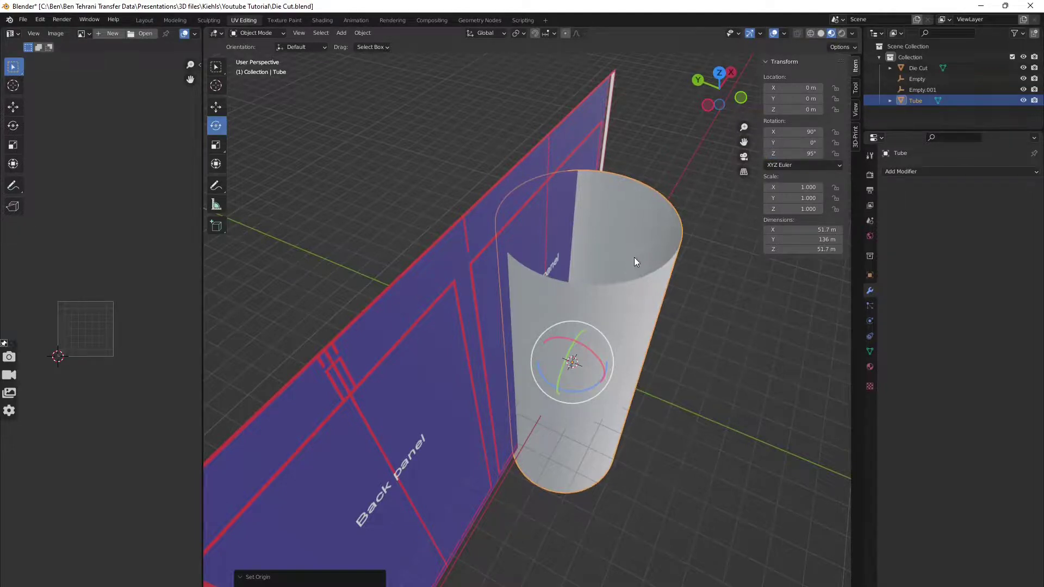
scroll(612, 243, up, 5)
middle_drag(653, 221, 560, 404)
Enter Edit Mode in wireframe shading and select the top vertex on the tube's join
key(Tab)
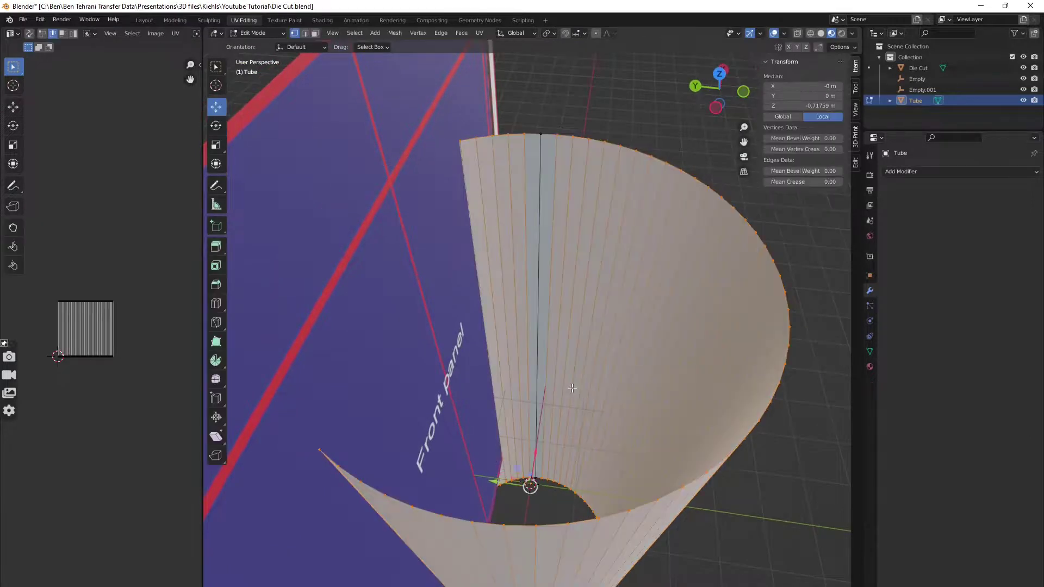
key(z)
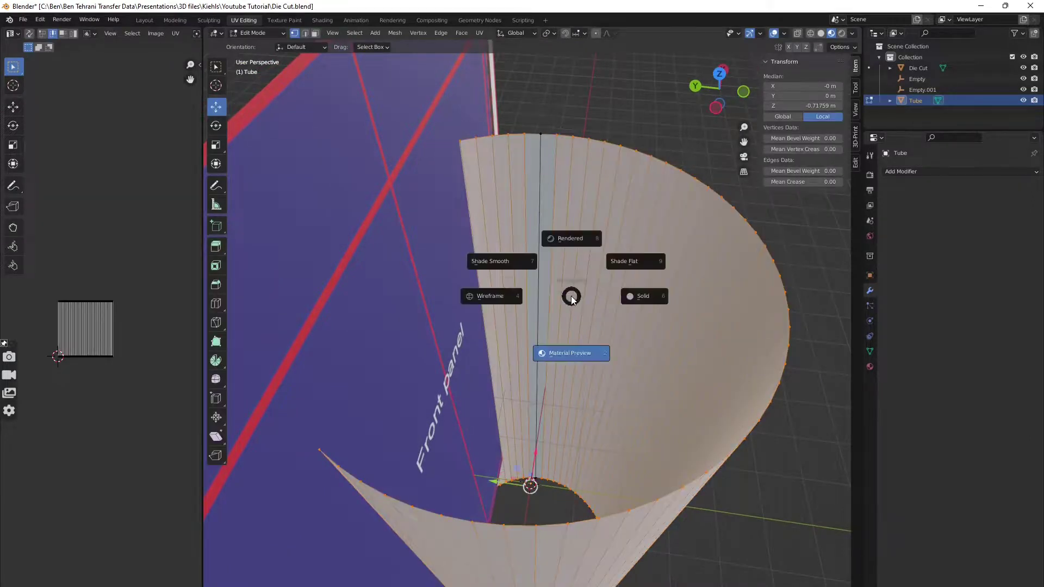
click(496, 296)
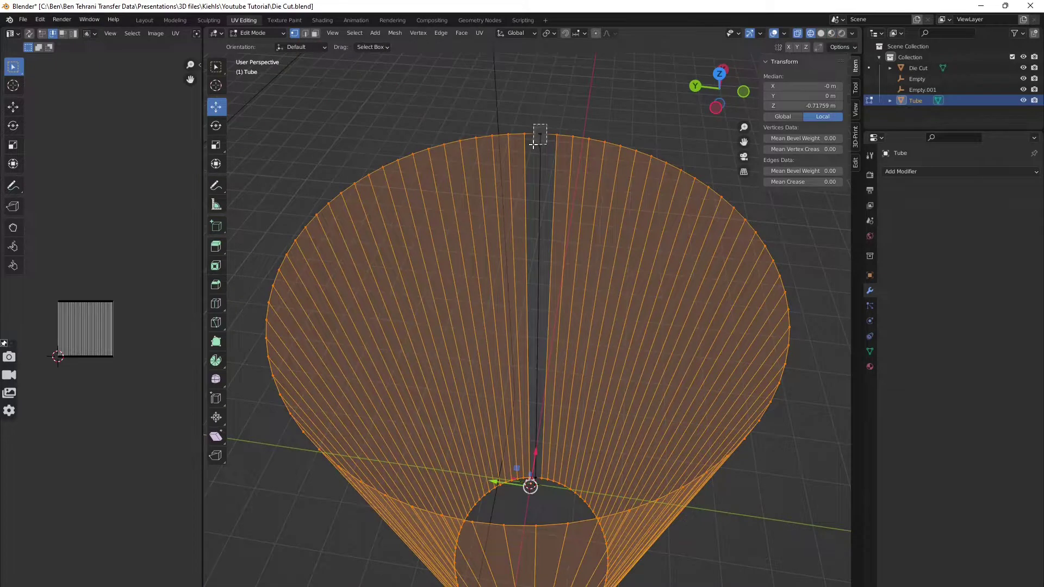
click(539, 134)
Merge the top and bottom join vertex pairs at their centres
key(m)
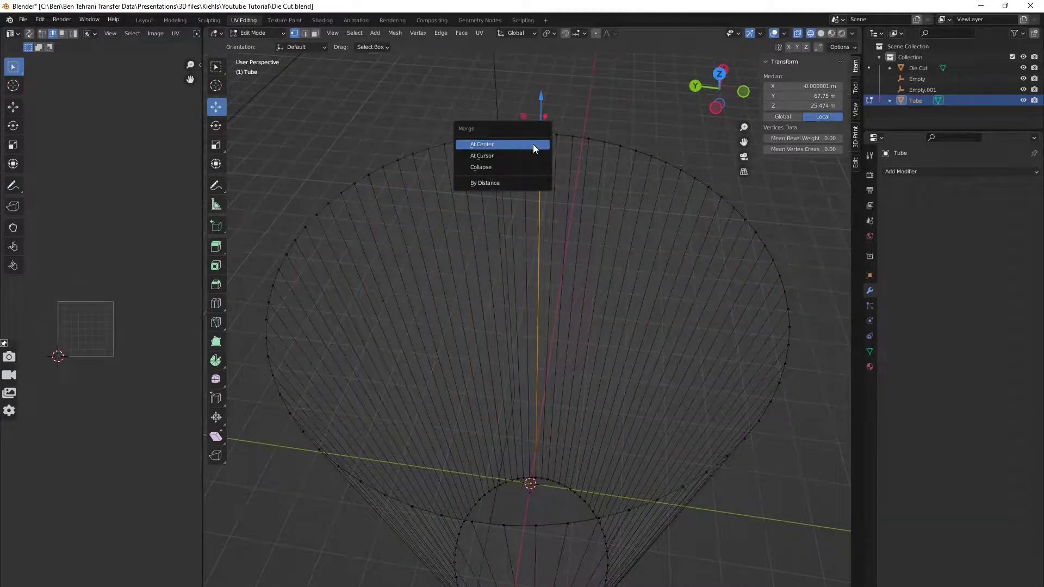
click(533, 145)
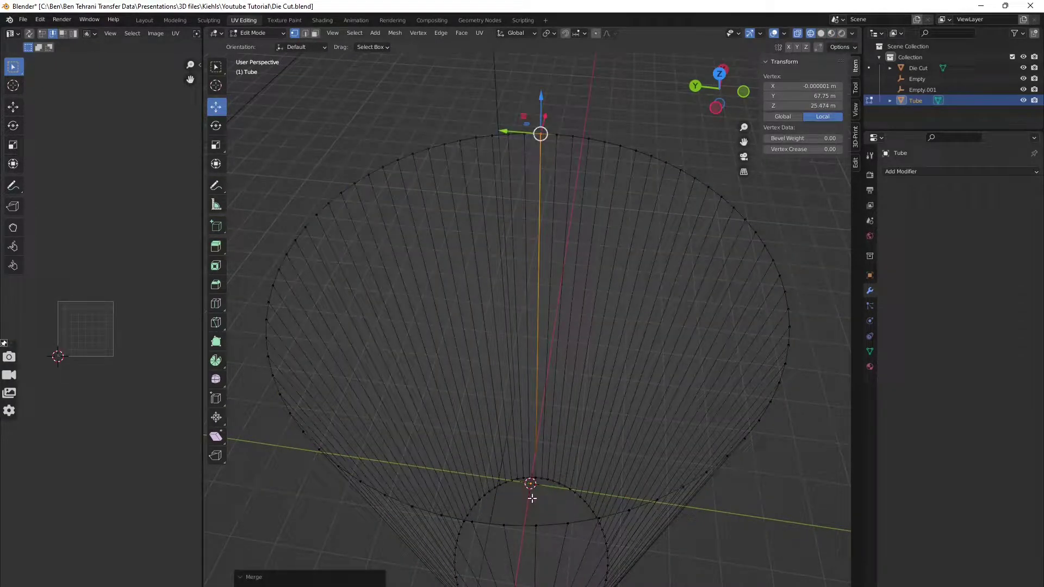
drag(531, 496, 539, 472)
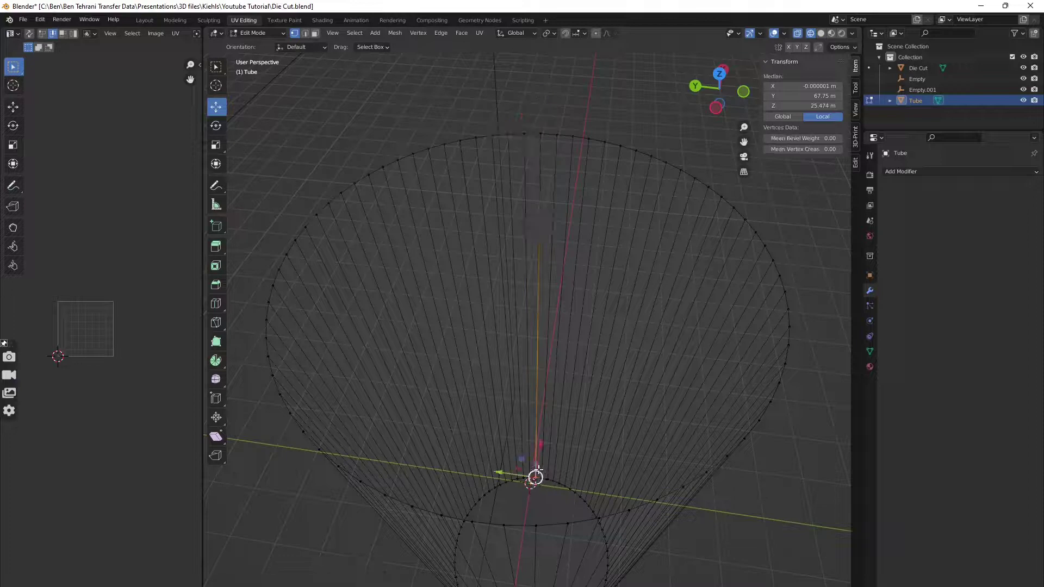
key(m)
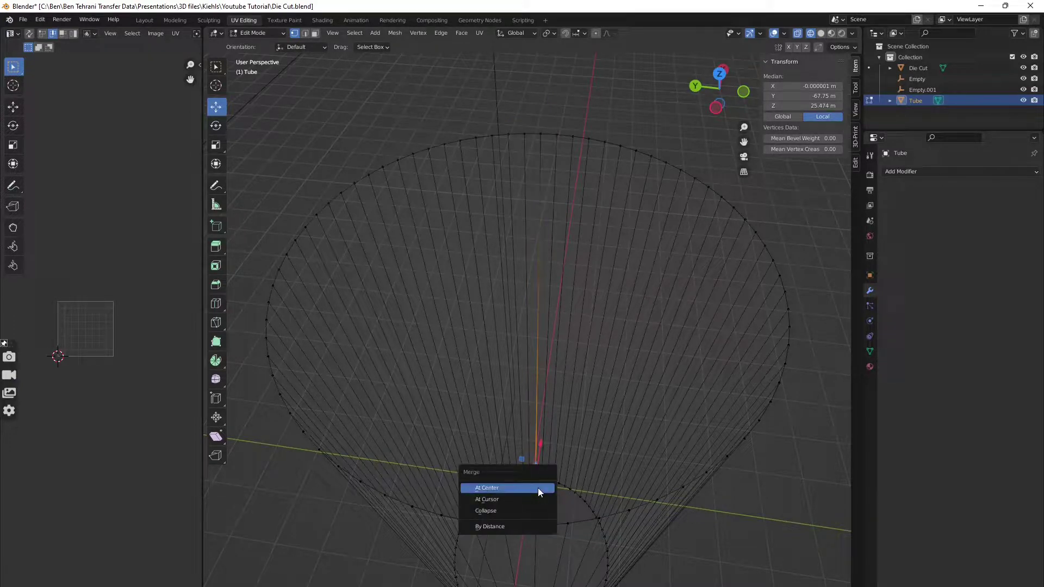
click(537, 488)
Mark the vertical join edge as a UV seam
key(2)
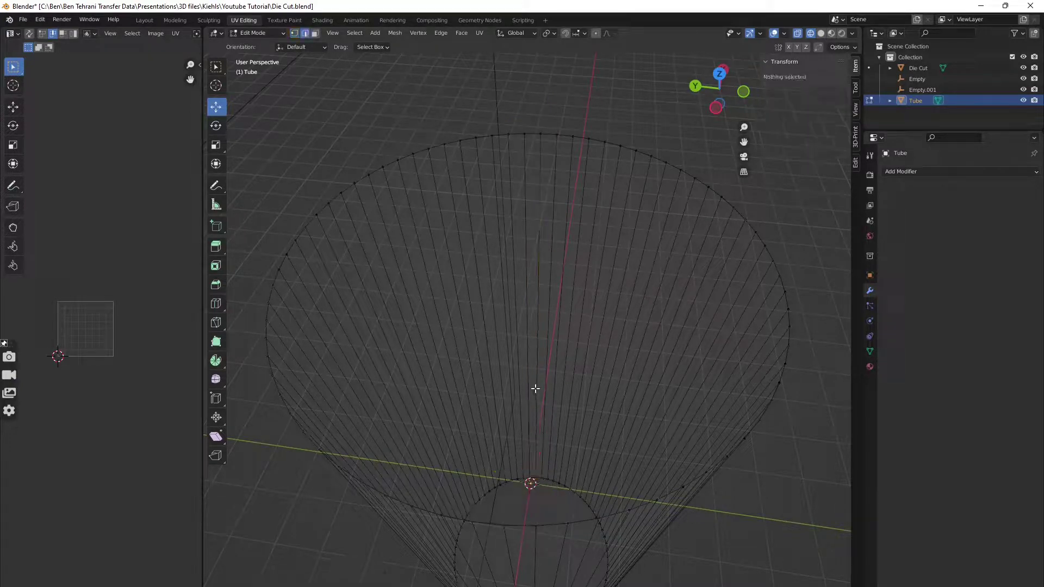
click(537, 370)
right_click(537, 369)
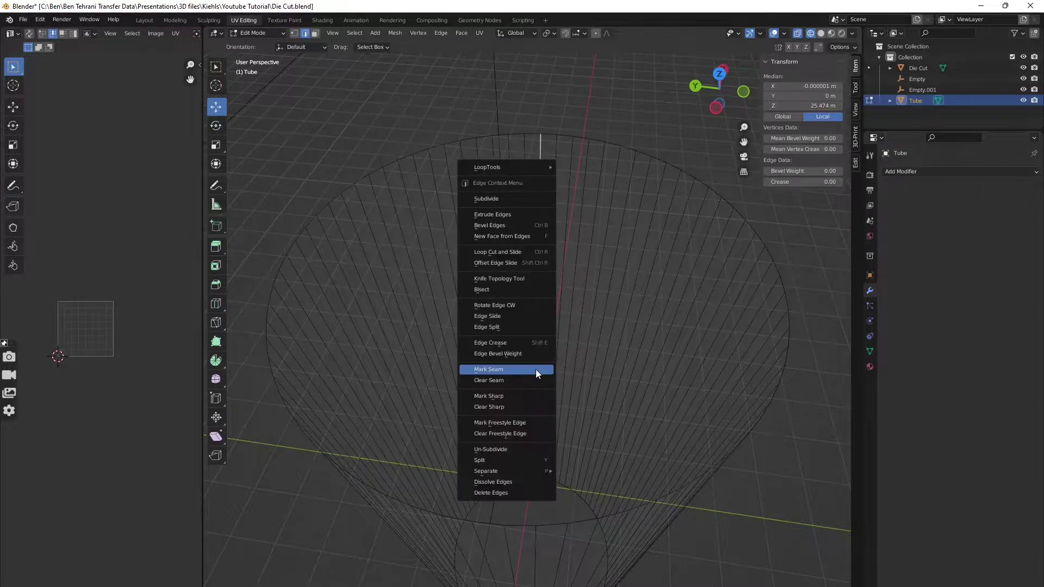
click(506, 370)
middle_drag(522, 392, 475, 407)
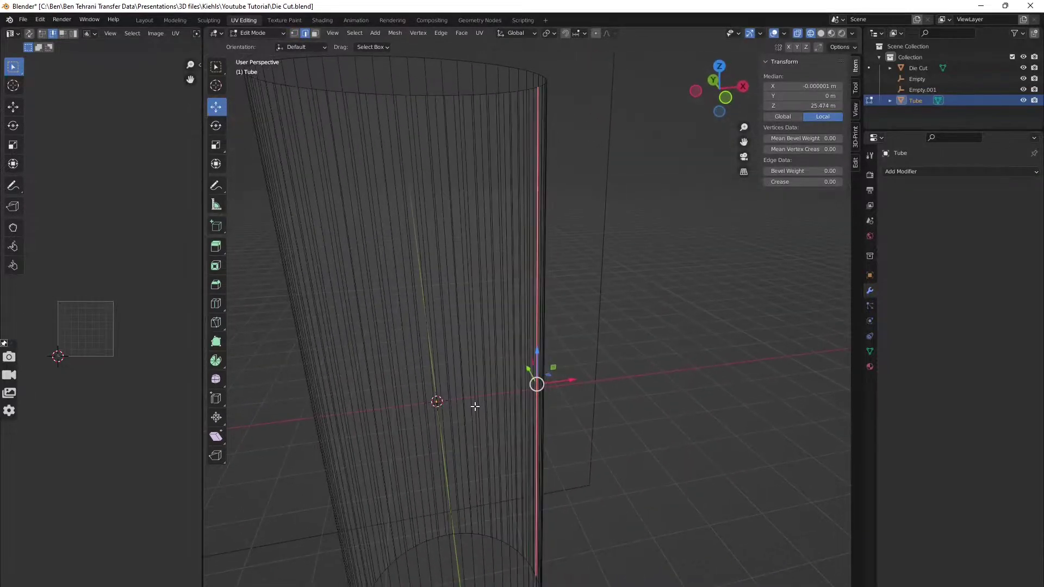
Select the tube's top vertex ring and view it from the front with textured shading
scroll(475, 407, down, 3)
key(1)
drag(576, 107, 304, 192)
key(grave)
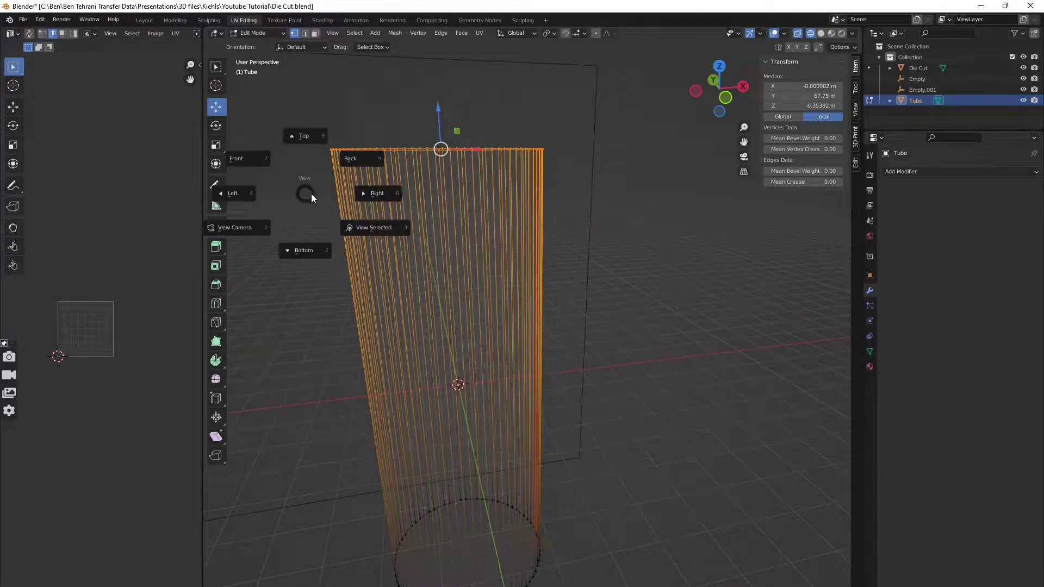
click(243, 162)
shift+middle_drag(411, 301, 514, 402)
key(z)
click(511, 463)
Scale the top ring to 1.504 along X and 0.031 along Y into a crimped end
key(s)
key(x)
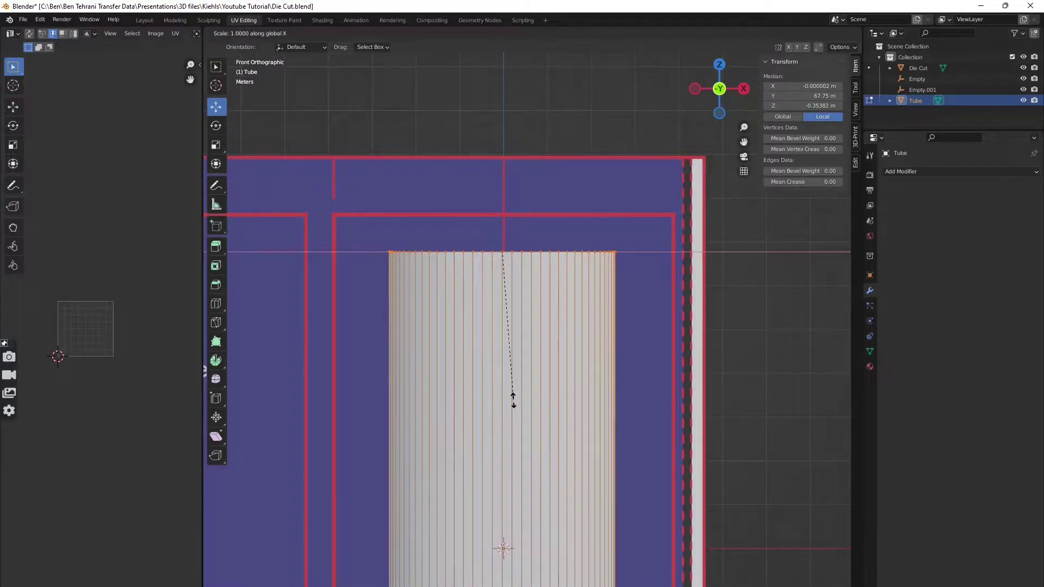
click(598, 456)
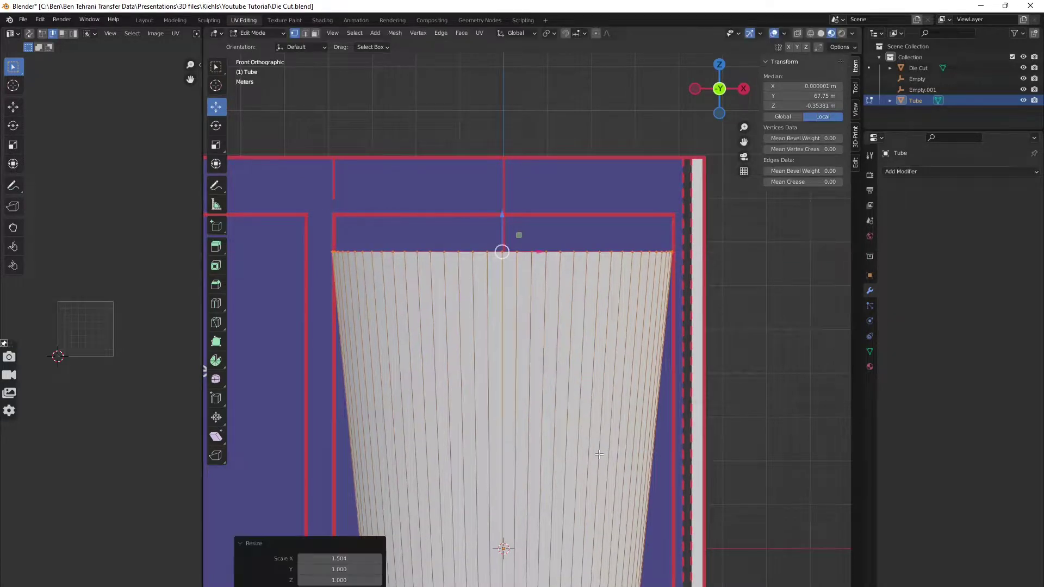
middle_drag(500, 385, 562, 413)
key(grave)
click(627, 453)
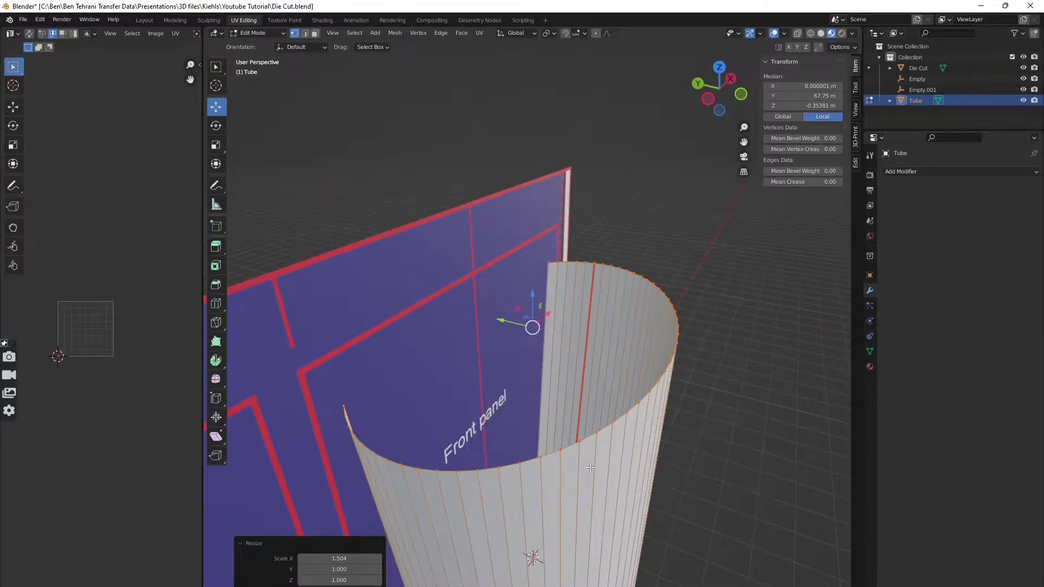
key(s)
key(y)
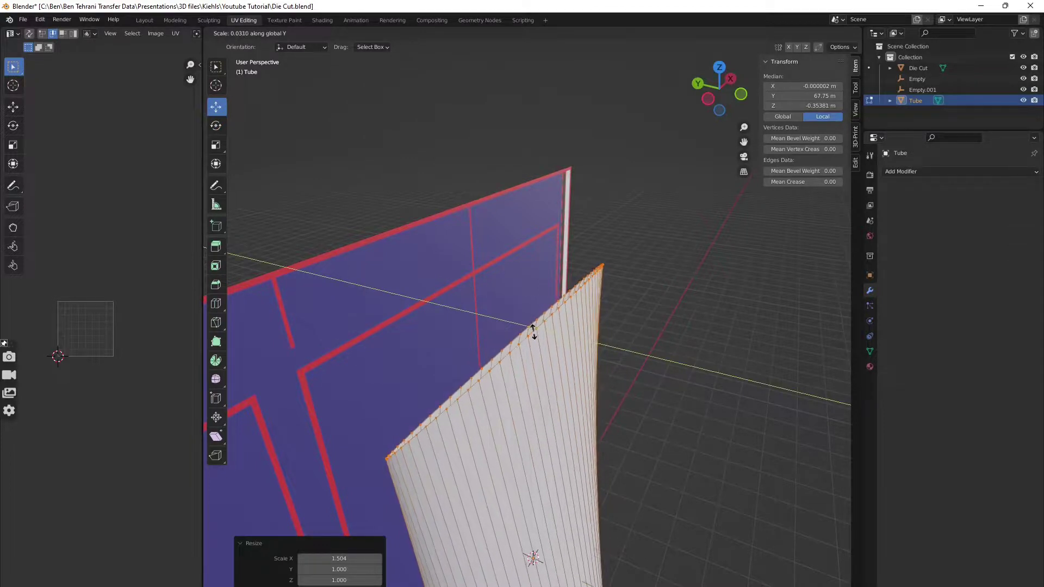
click(533, 332)
Save an incremental copy as Die Cut 01.blend
middle_drag(533, 332, 499, 476)
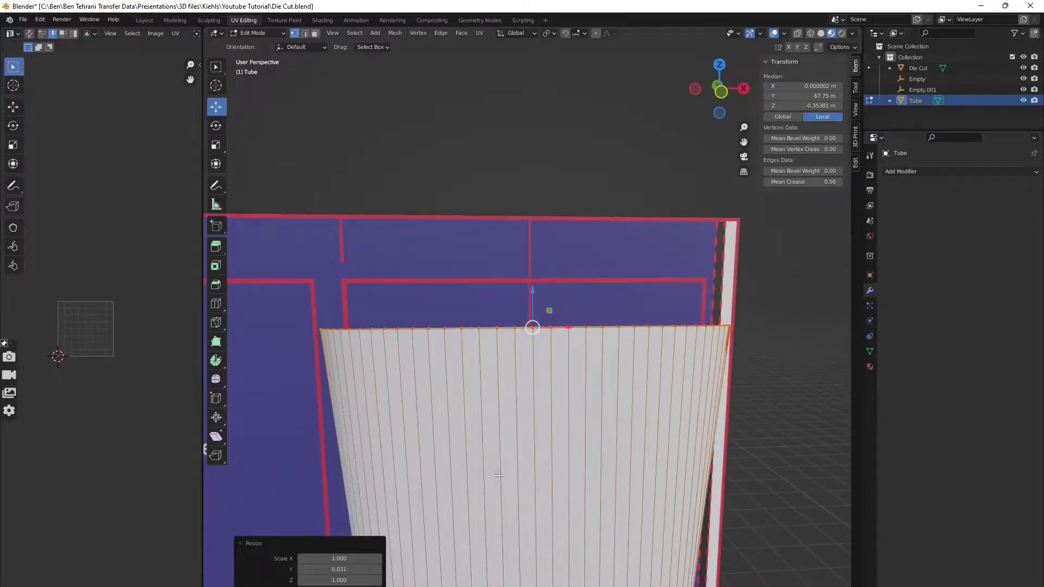
scroll(499, 475, down, 6)
middle_drag(502, 408, 524, 407)
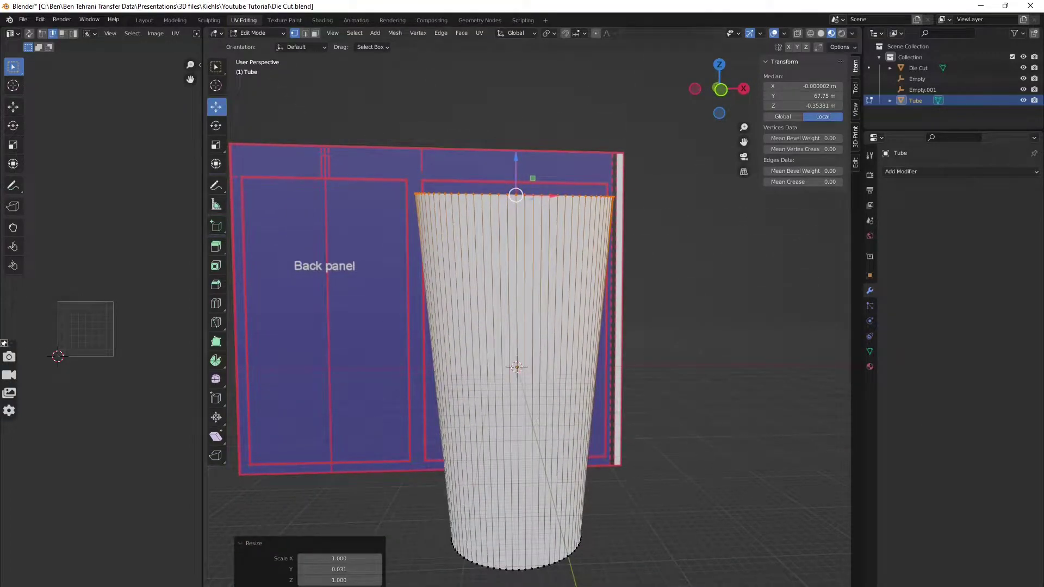
key(ctrl+alt+s)
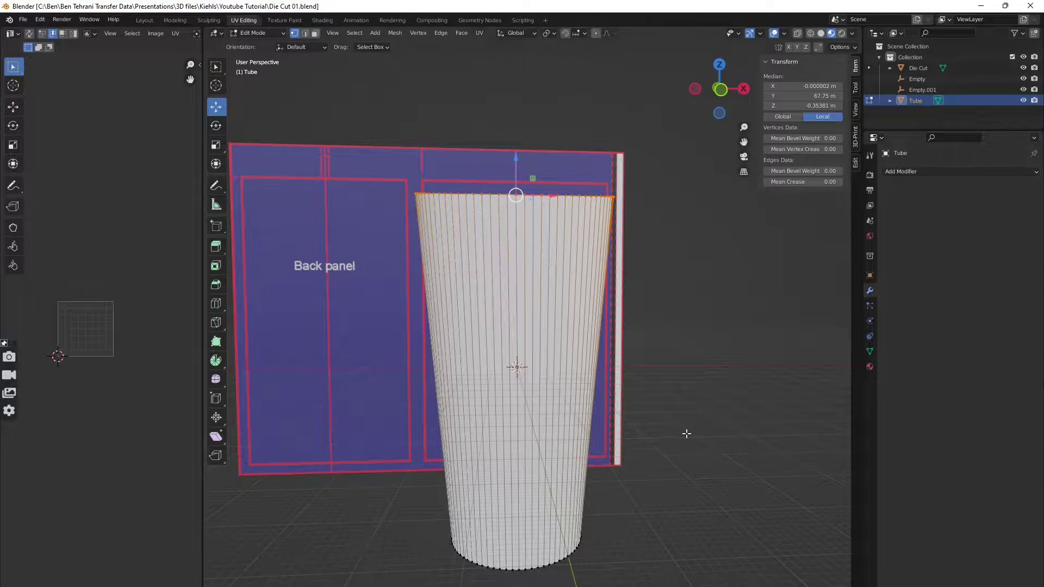
Create a new material for Tube with an Image Texture driving Base Color
click(870, 368)
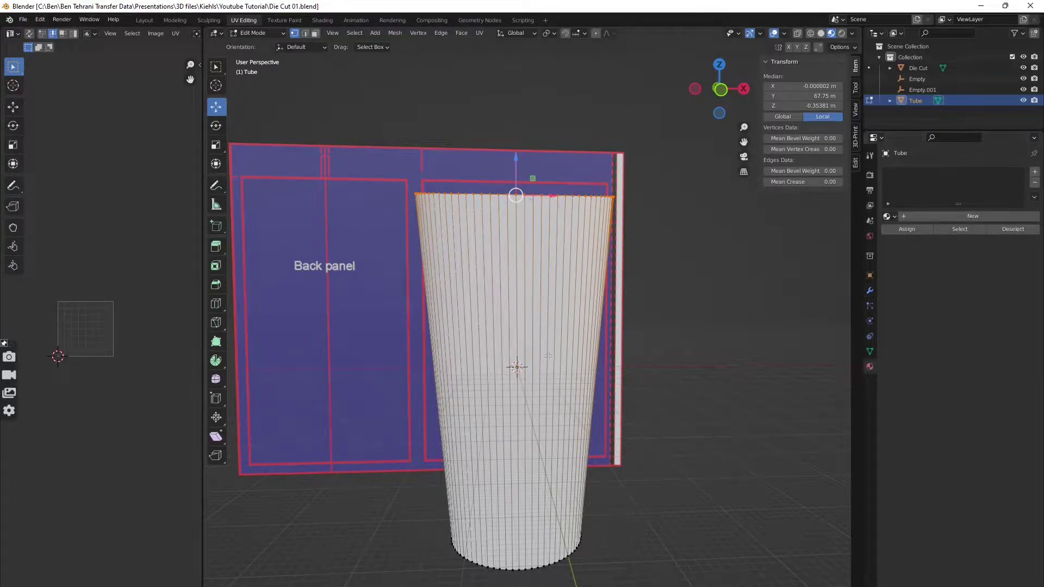
key(Tab)
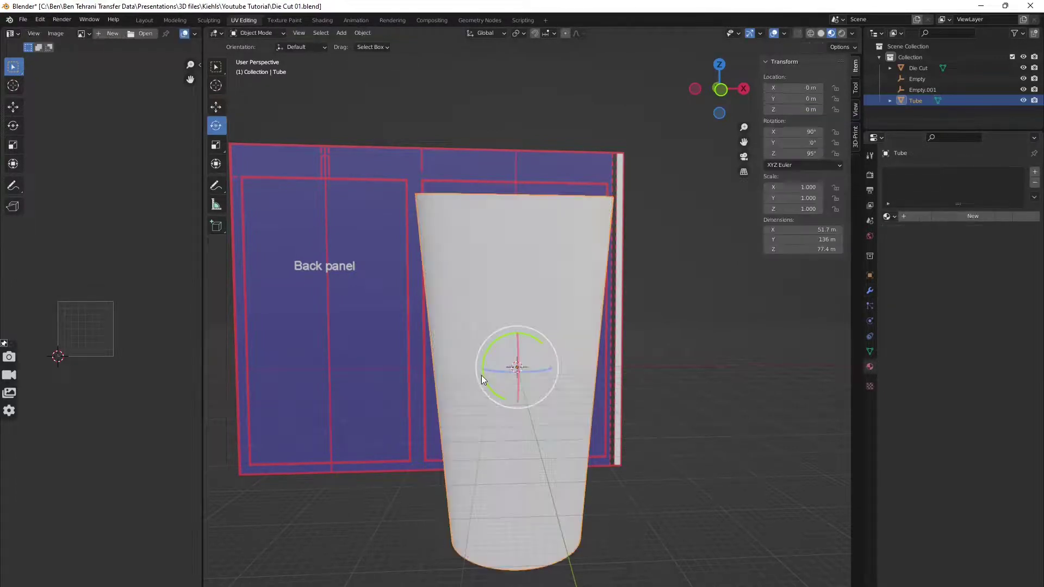
click(946, 218)
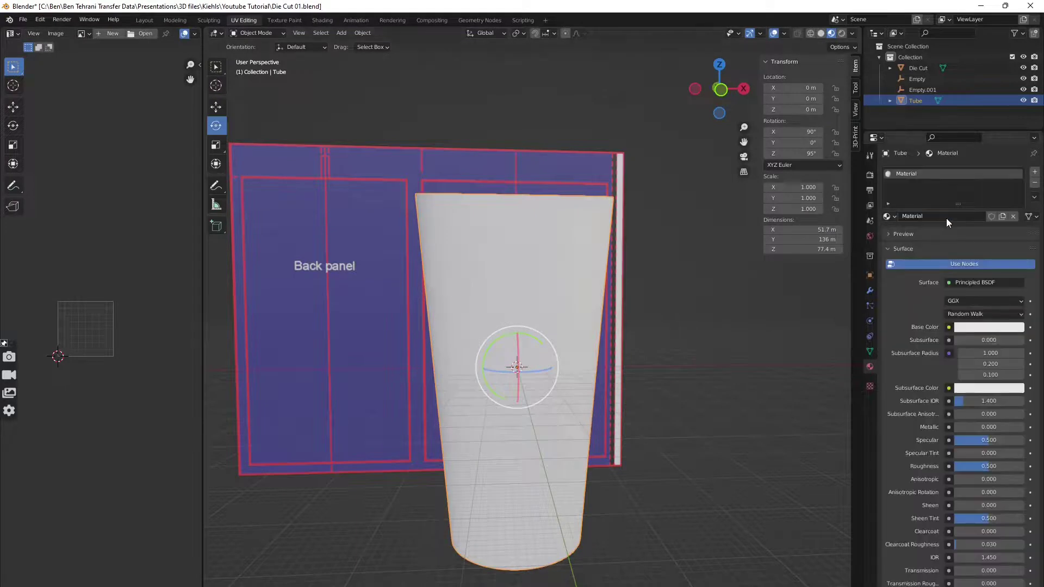
click(949, 327)
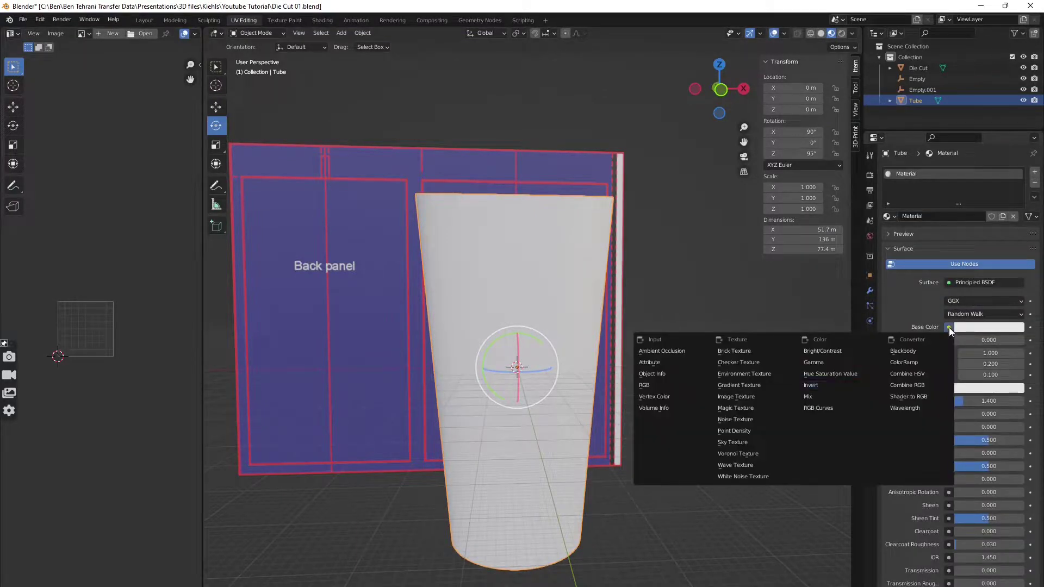
click(755, 396)
Load Texture Diffuse.jpg from the Maps folder into the image texture
click(998, 341)
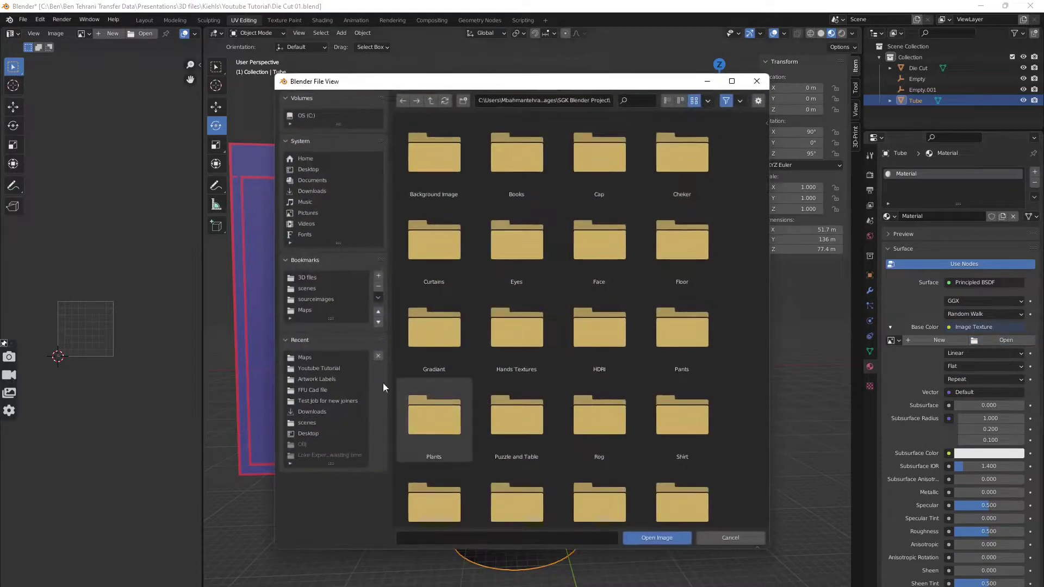
click(308, 312)
scroll(489, 354, down, 2)
click(536, 468)
click(670, 538)
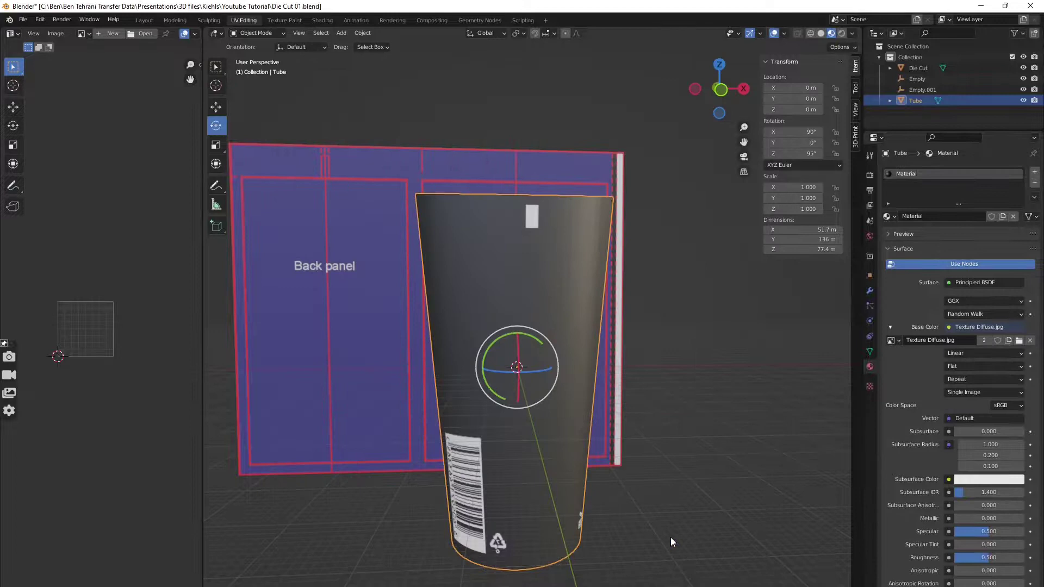
Select the entire tube mesh in Edit Mode
middle_drag(575, 470, 504, 466)
key(Tab)
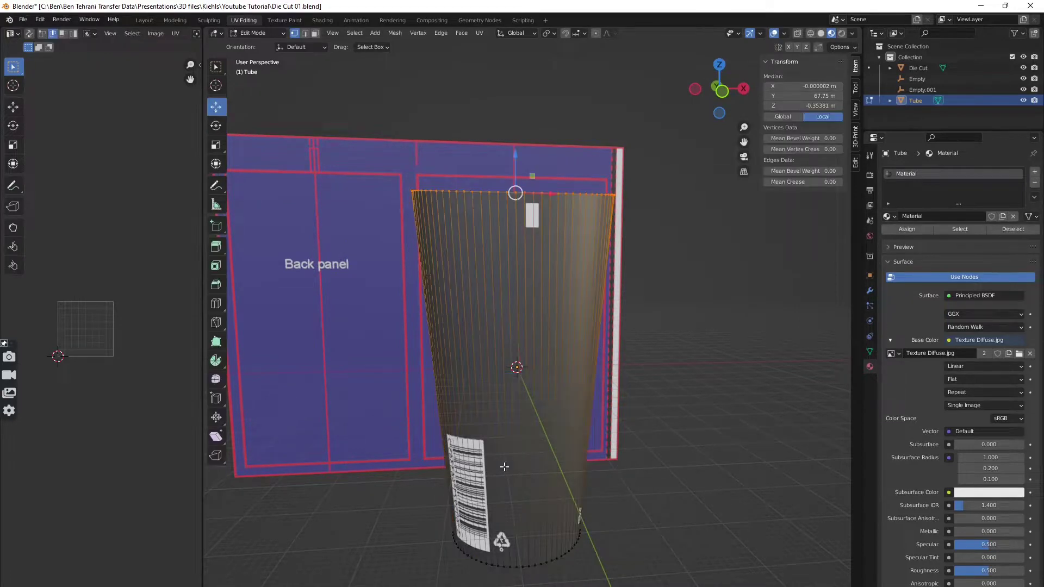
key(alt+a)
key(l)
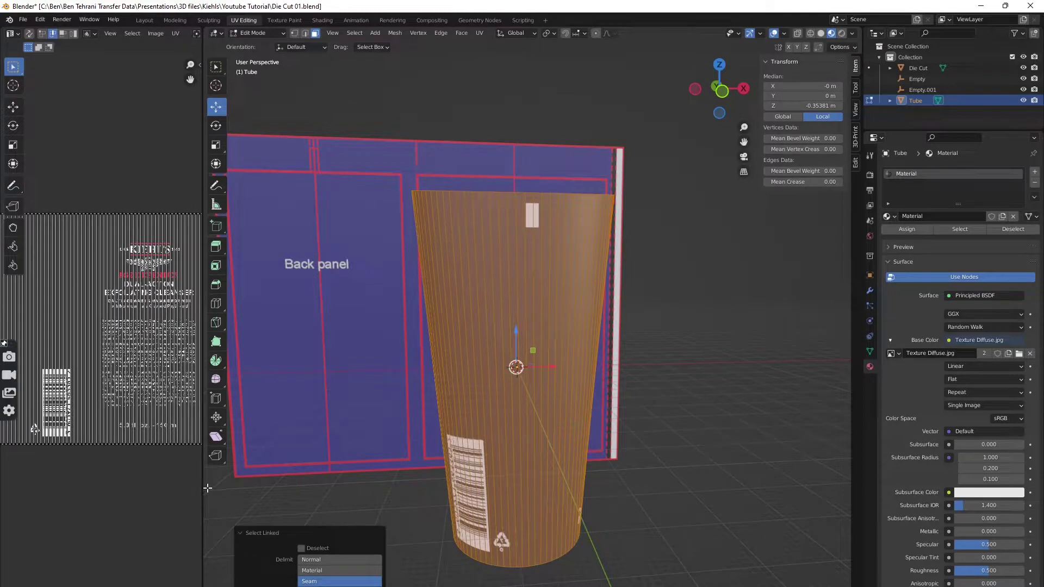
Box-select all UVs in the widened UV Editor and mirror them on the X axis
drag(203, 490, 521, 514)
drag(418, 170, 86, 508)
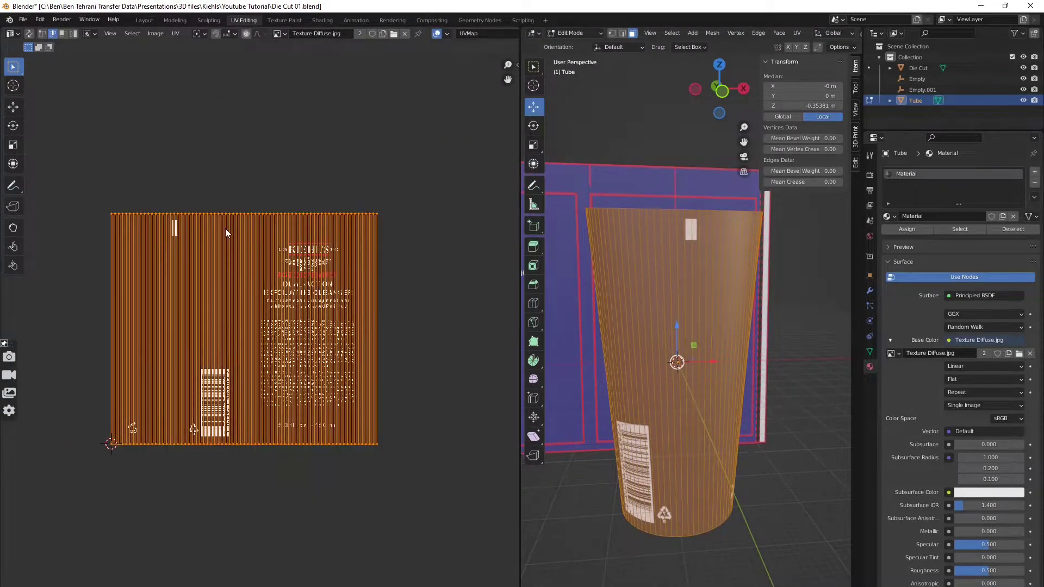
click(176, 32)
mouse_move(200, 57)
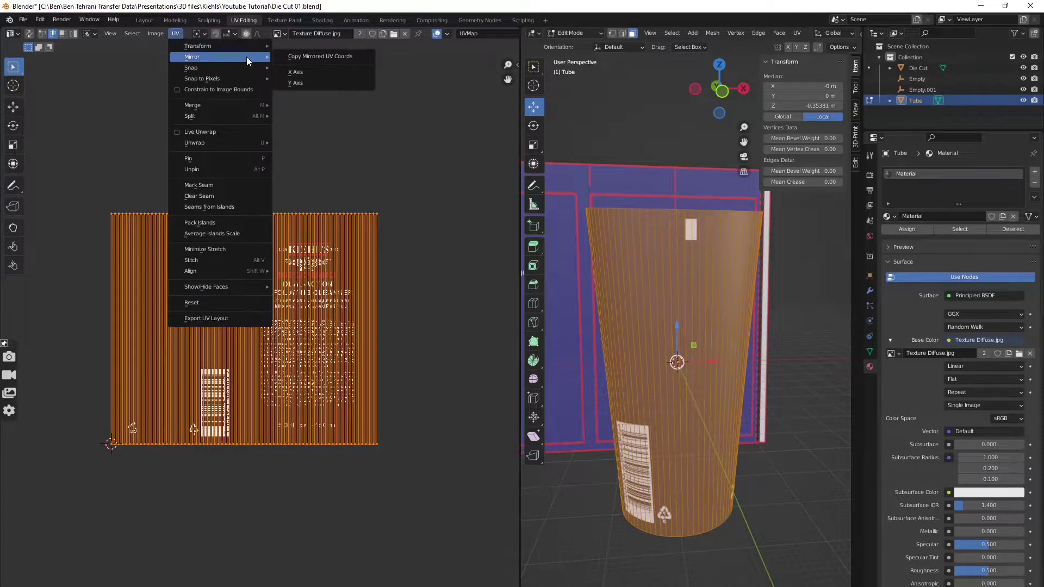
click(316, 73)
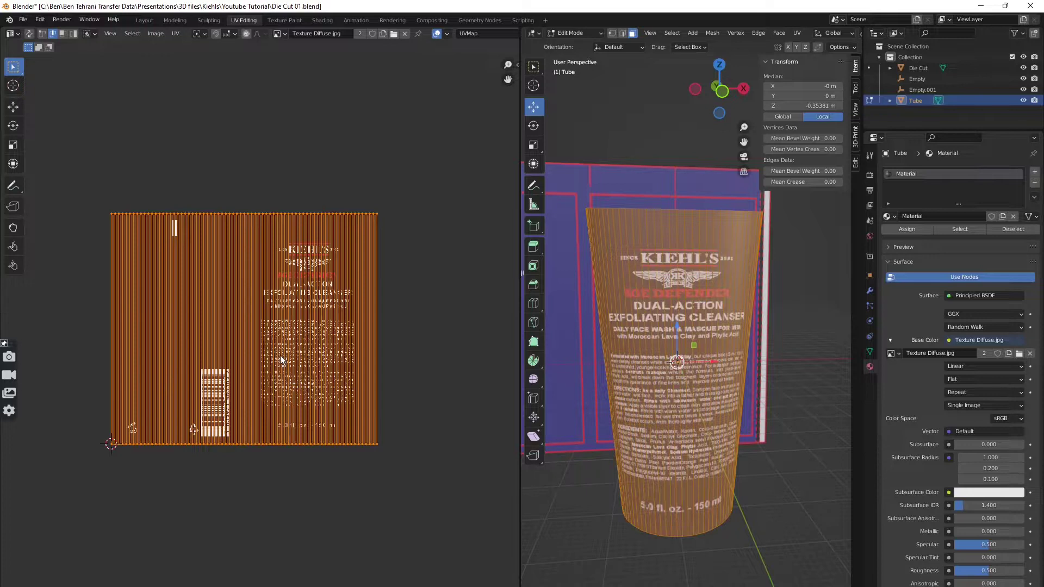
Loop-cut the tube with 16 evenly spaced horizontal rings, then box-select its entire UV island
key(g)
right_click(205, 453)
middle_drag(632, 399, 646, 401)
key(ctrl+r)
scroll(646, 401, up, 19)
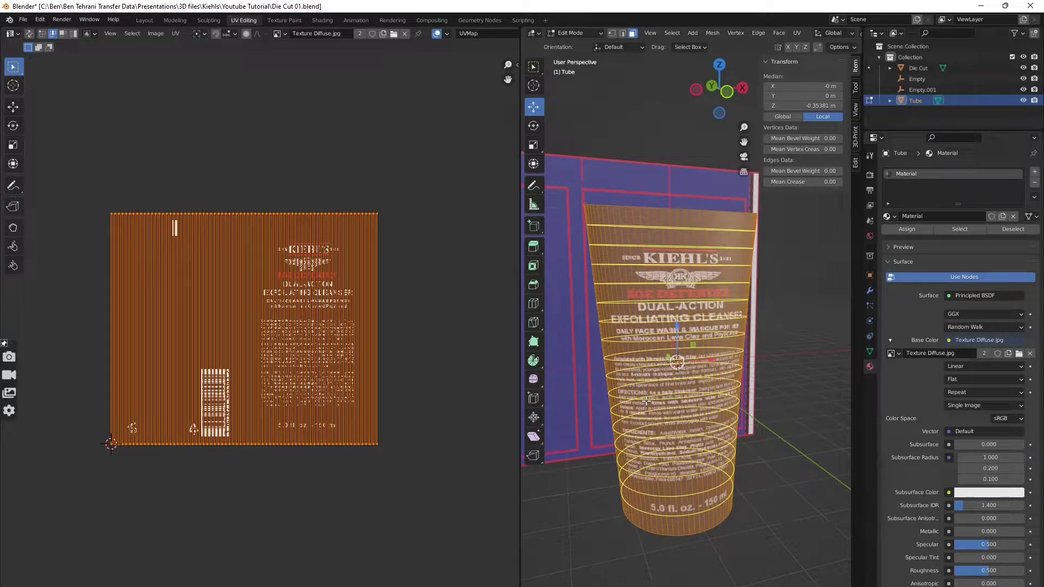
click(646, 400)
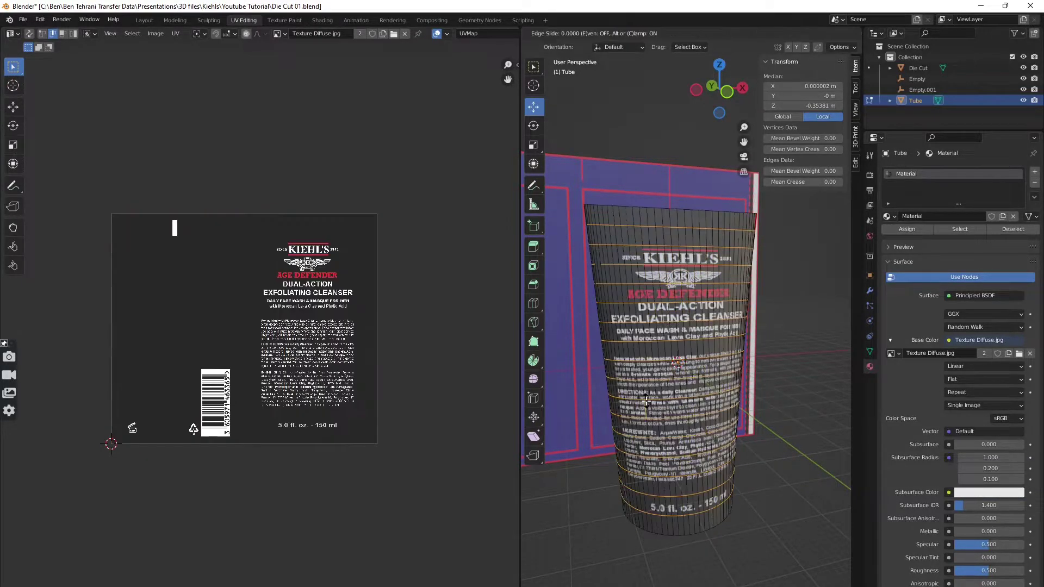
right_click(646, 402)
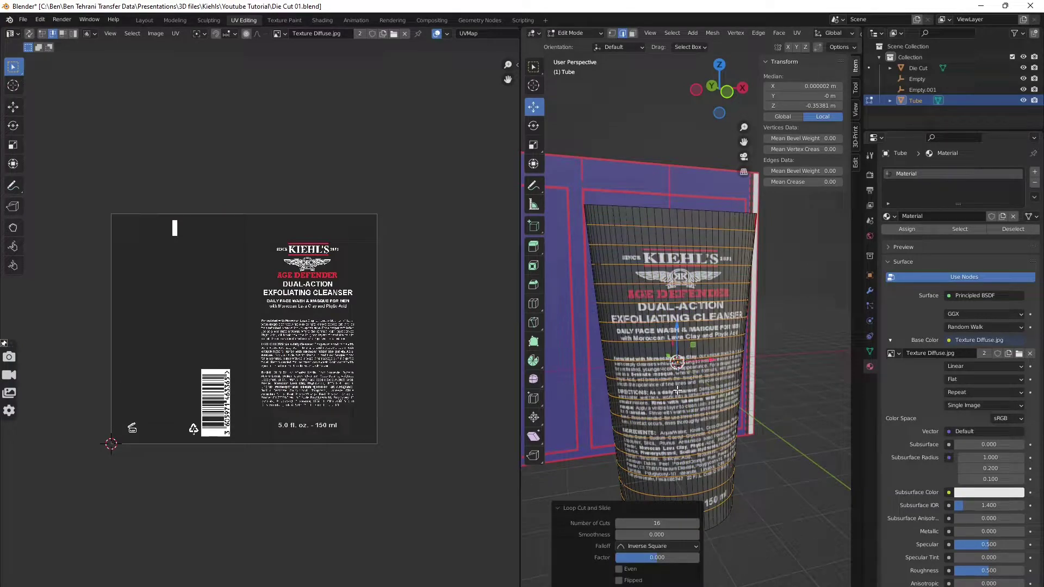
key(l)
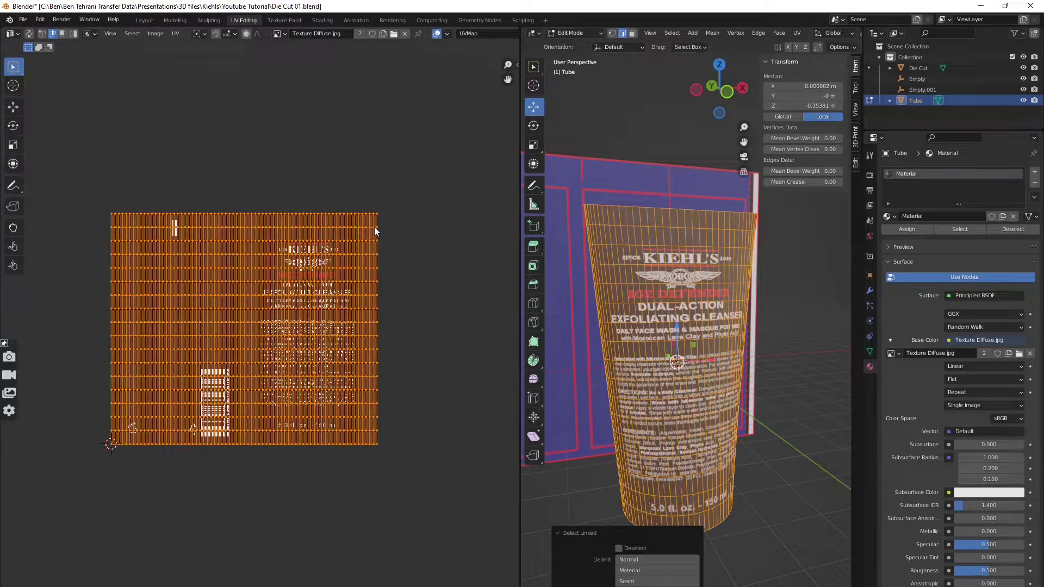
drag(374, 221, 112, 438)
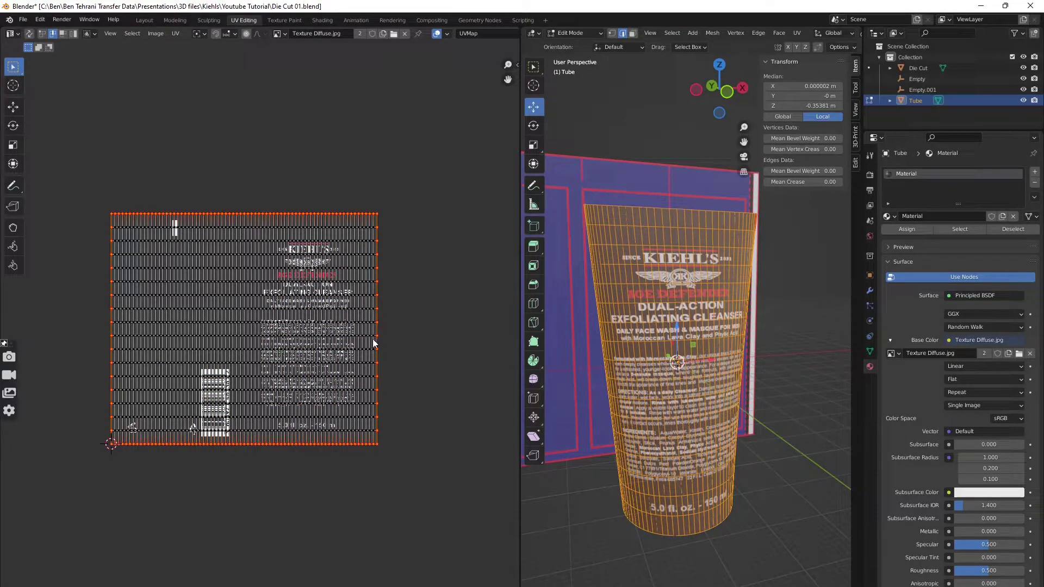
Re-unwrap the tube's UV island so the Kiehl's label wraps smoothly around it
key(l)
right_click(287, 315)
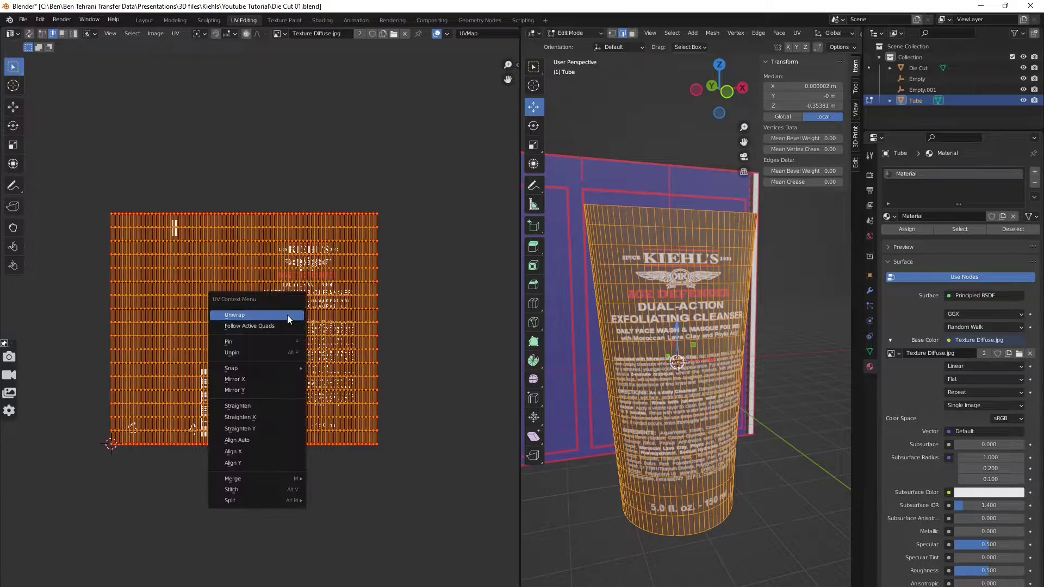
click(239, 319)
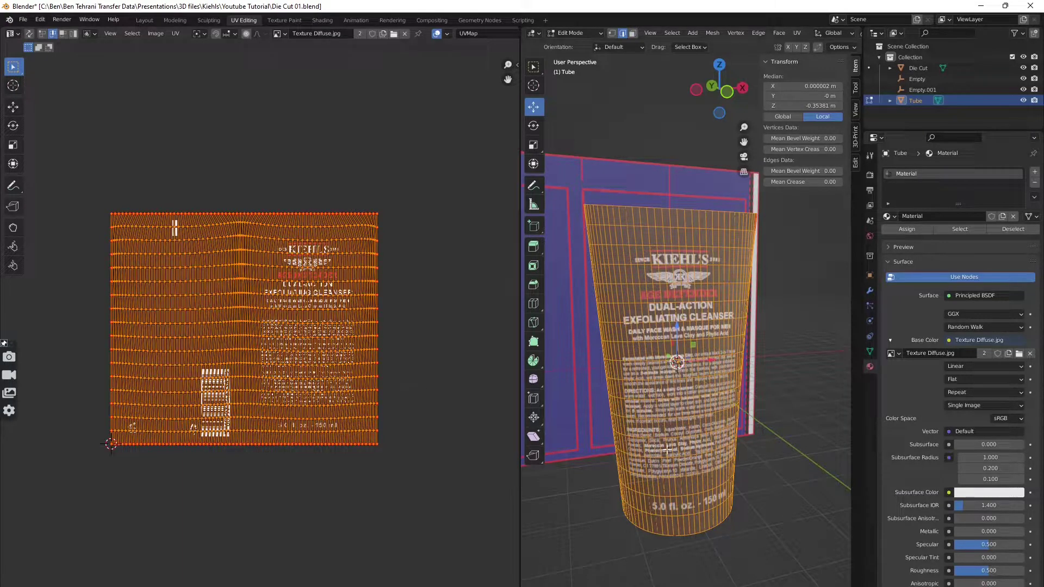
Return the Tube to Object Mode and deselect it to view the finished crimped tube
key(Tab)
middle_drag(625, 524, 680, 536)
click(605, 540)
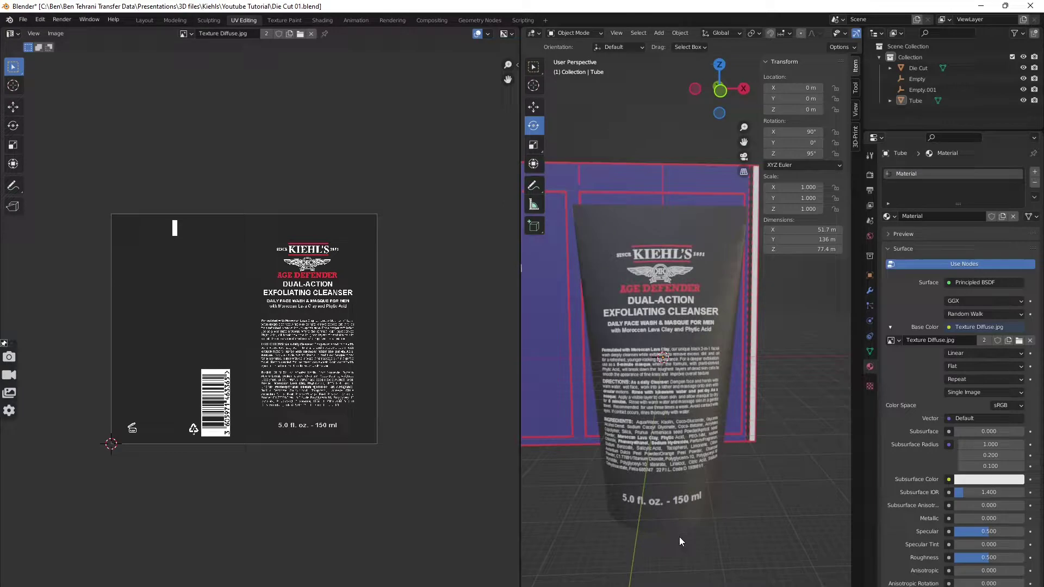